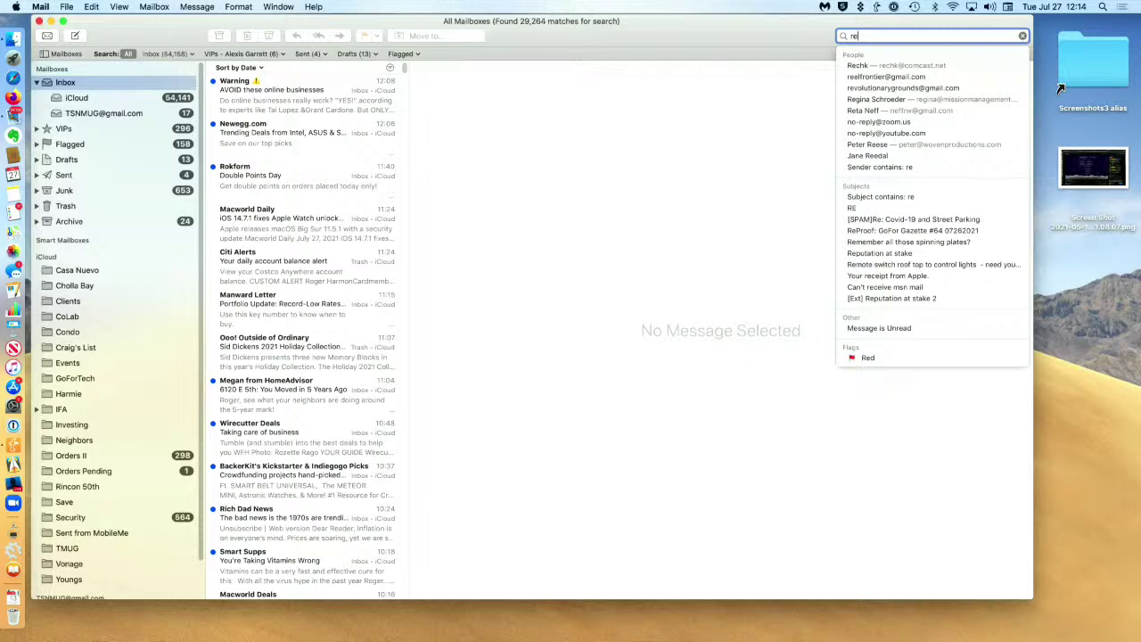
Step: Search all mailboxes for the subject "Receipt for Your Payment to Freshly" and open the matching message
{"action": "type", "text": "c"}
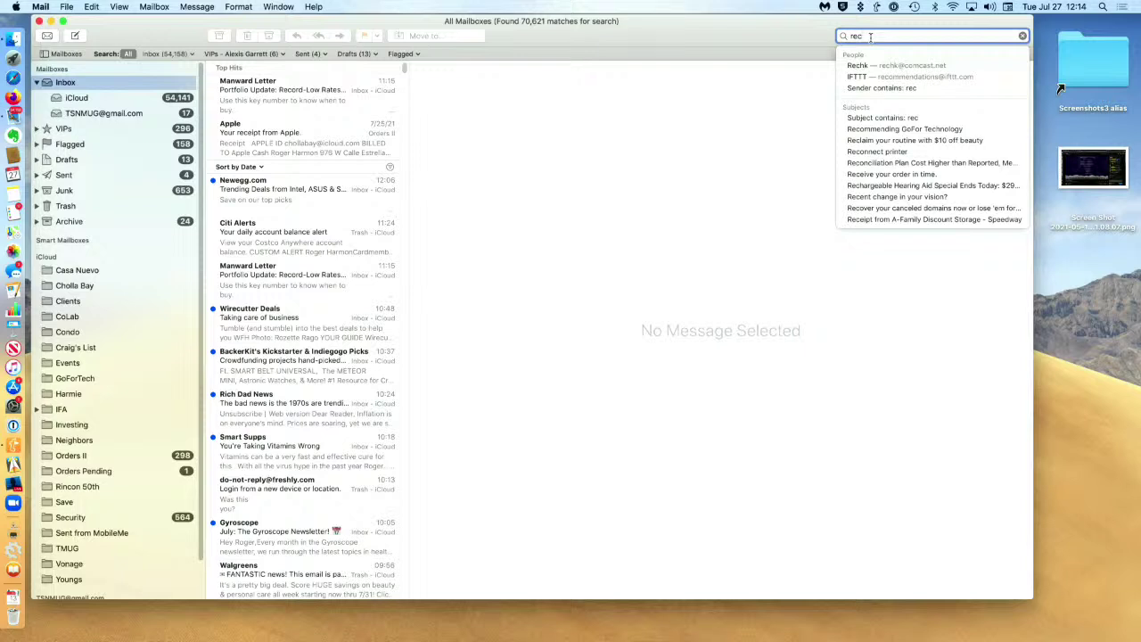
{"action": "type", "text": "e"}
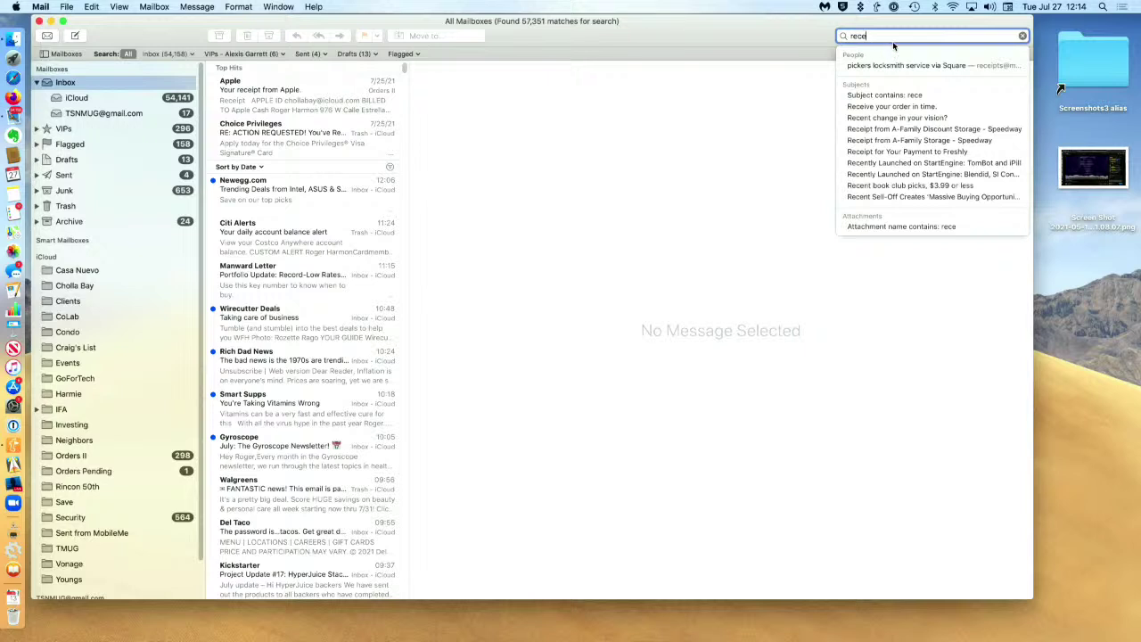
{"action": "left_click", "coordinate": [870, 154]}
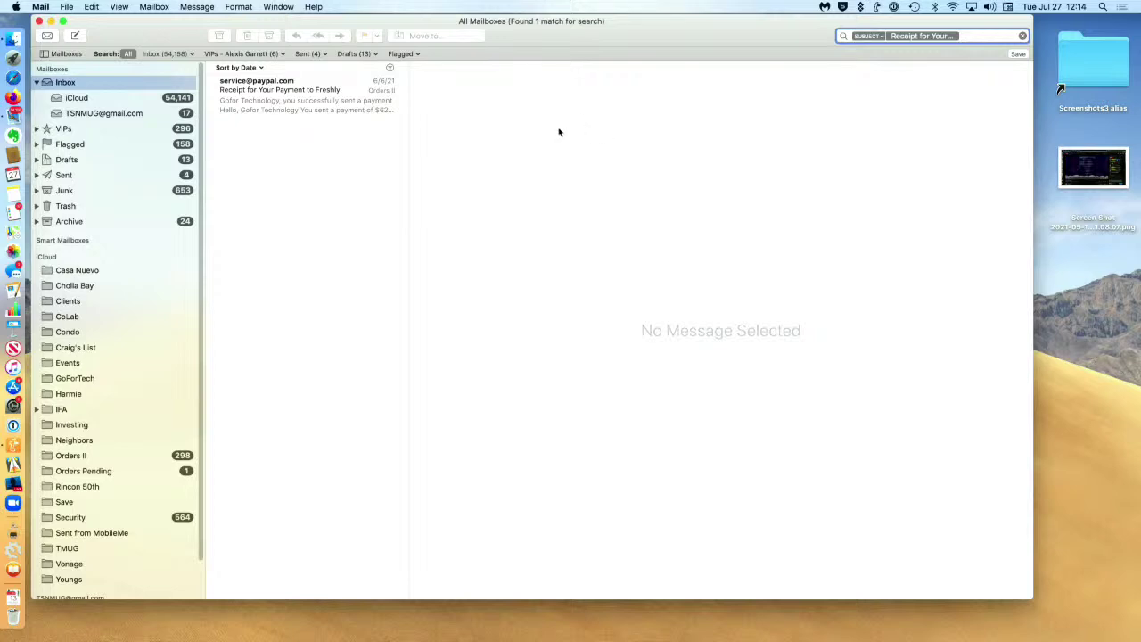
{"action": "left_click", "coordinate": [284, 103]}
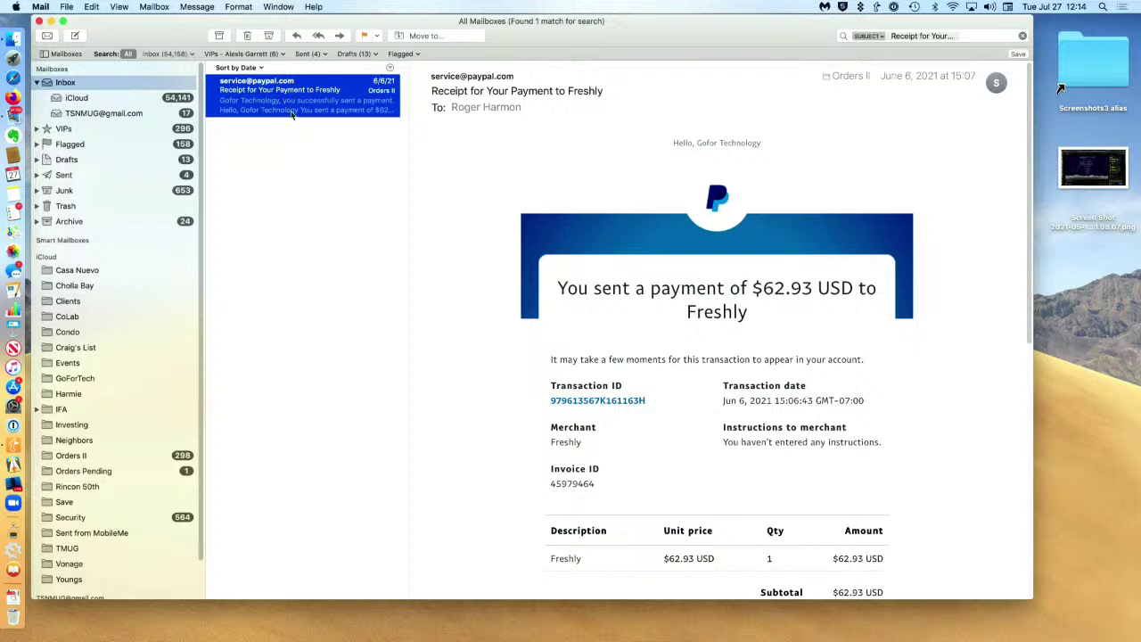
Step: Save the open Freshly payment receipt as a PDF to Web Receipts through the print options
{"action": "left_click", "coordinate": [66, 7]}
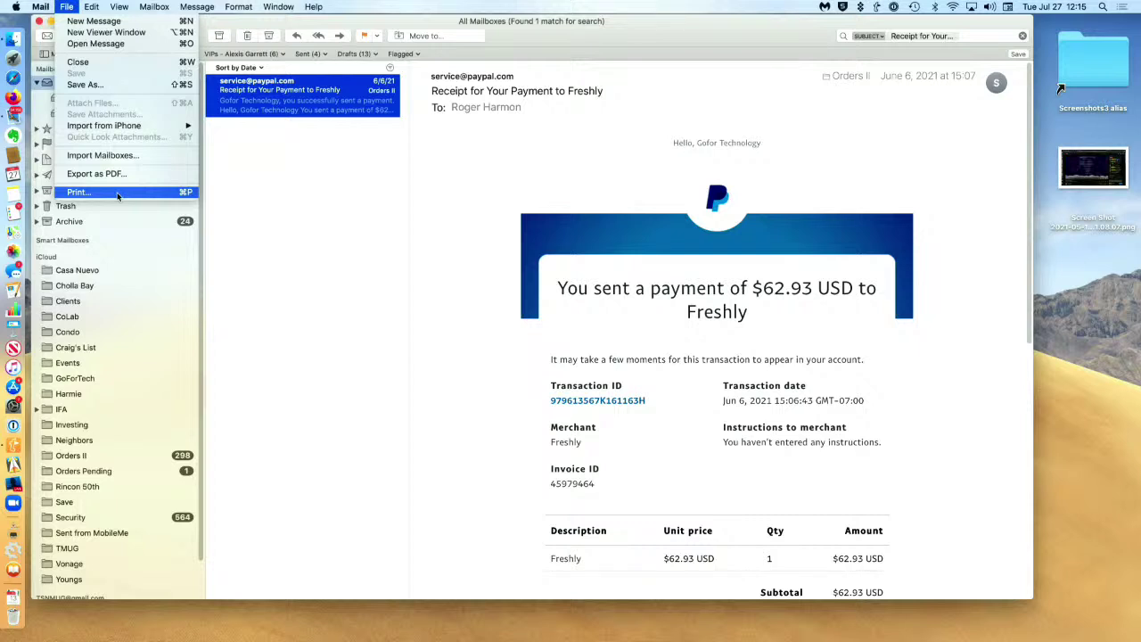
{"action": "left_click", "coordinate": [117, 196]}
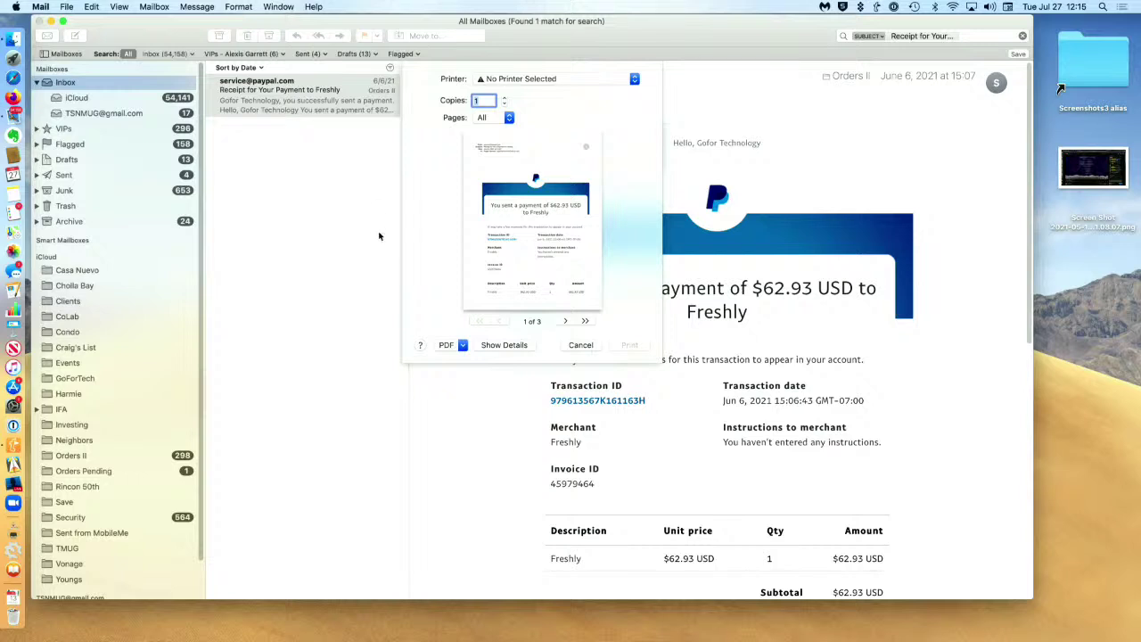
{"action": "left_click", "coordinate": [462, 346]}
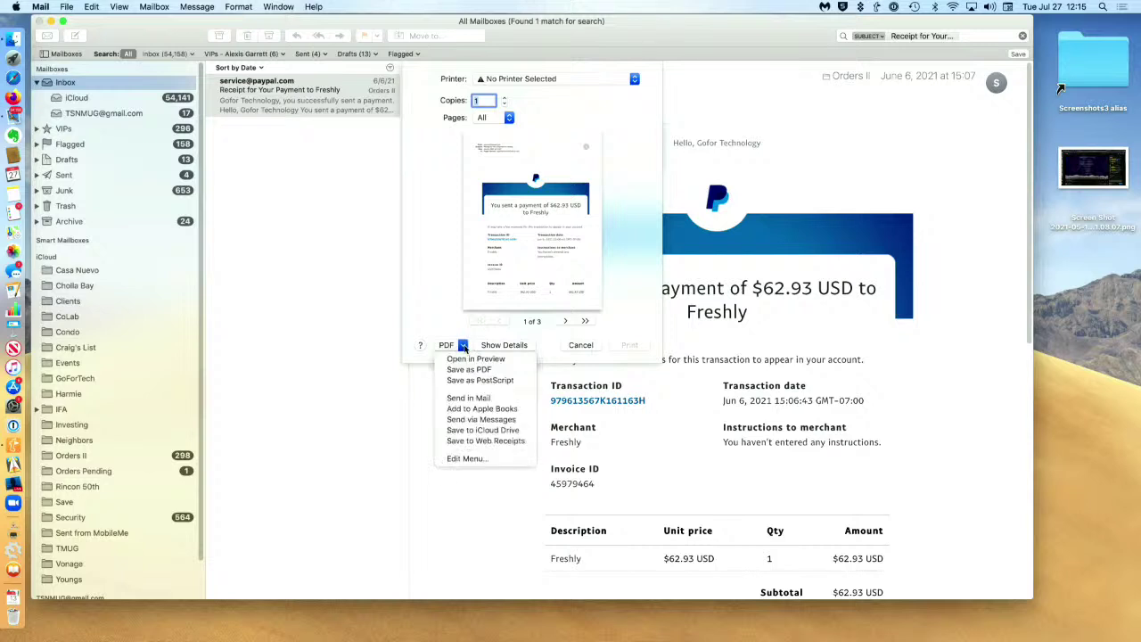
{"action": "left_click", "coordinate": [525, 441]}
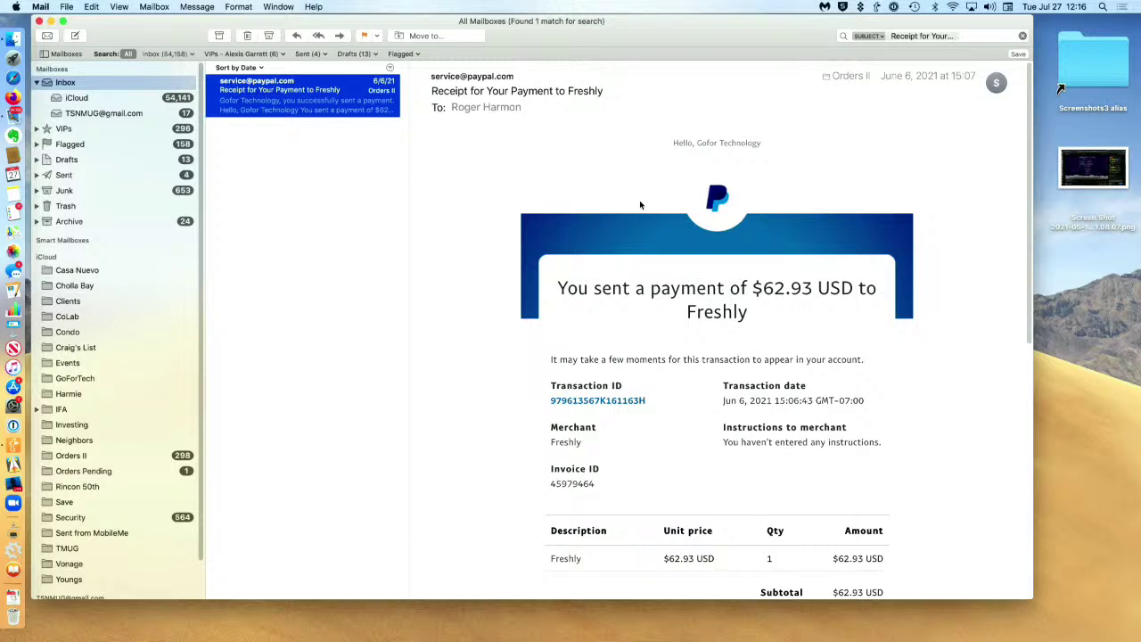
Step: Find the Web Receipts folder with Spotlight, check it for the saved Freshly receipt, and close the folder window
{"action": "key", "text": "super+space"}
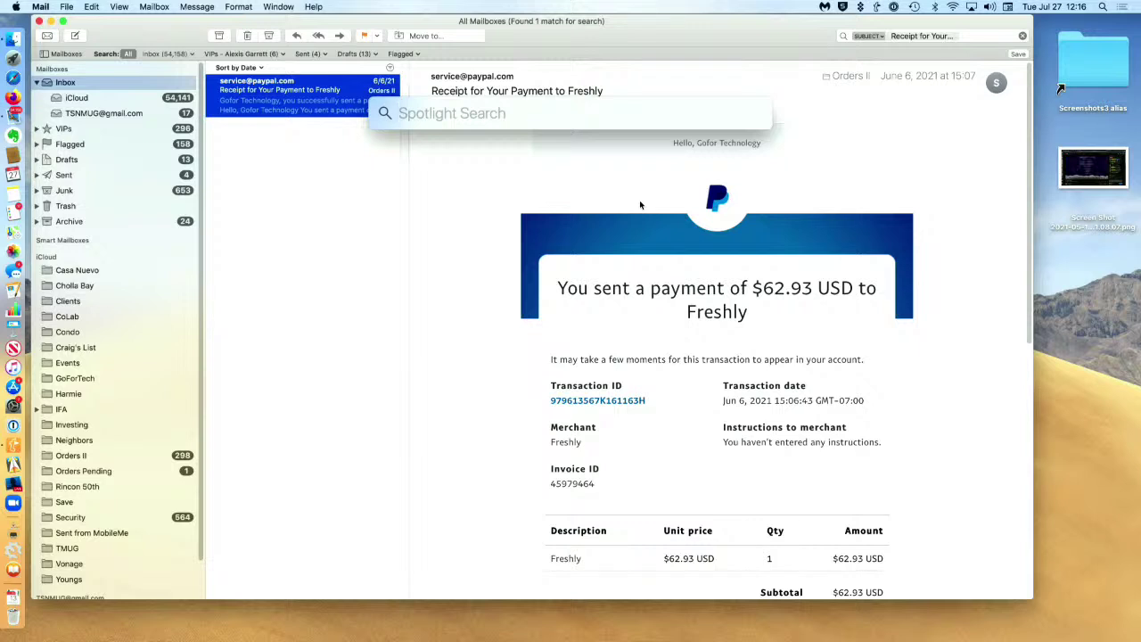
{"action": "type", "text": "we"}
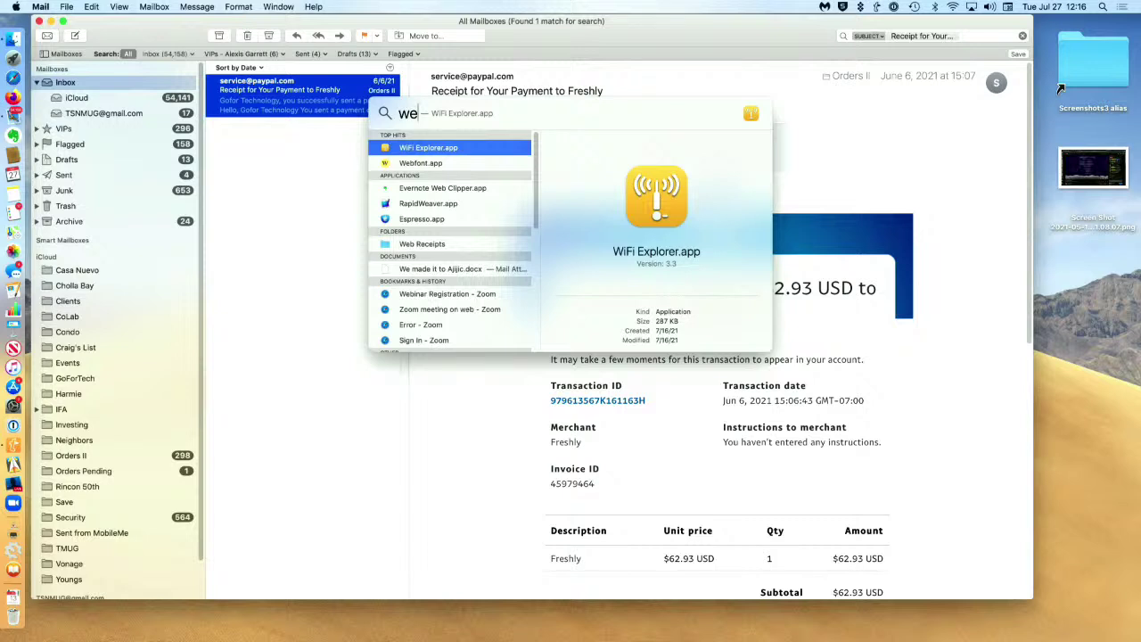
{"action": "type", "text": "b Receipts"}
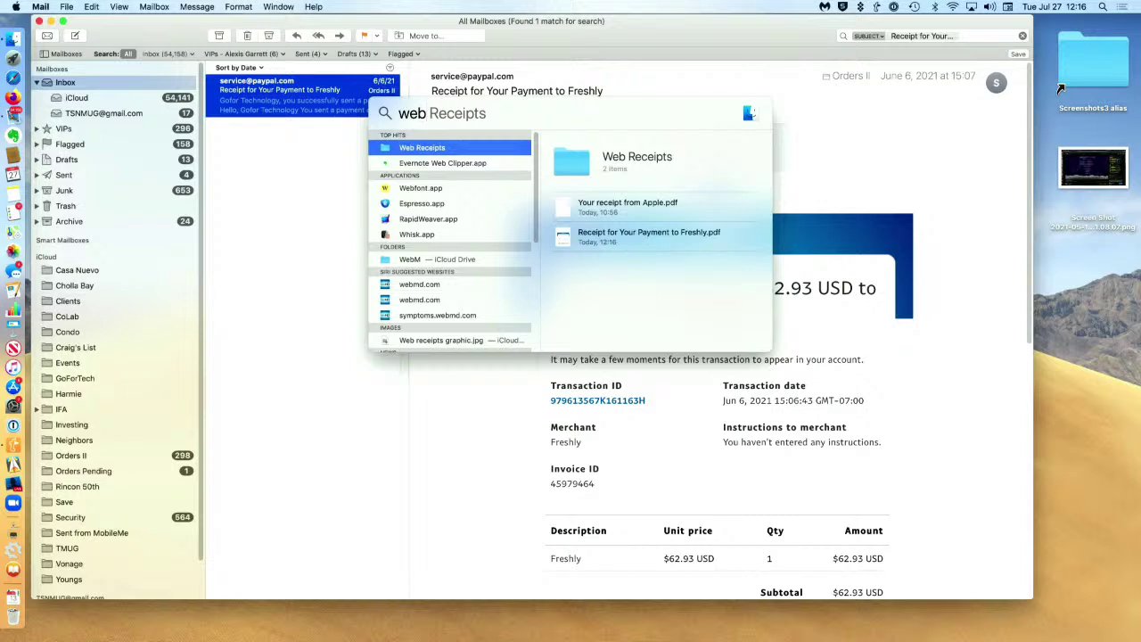
{"action": "key", "text": "Return"}
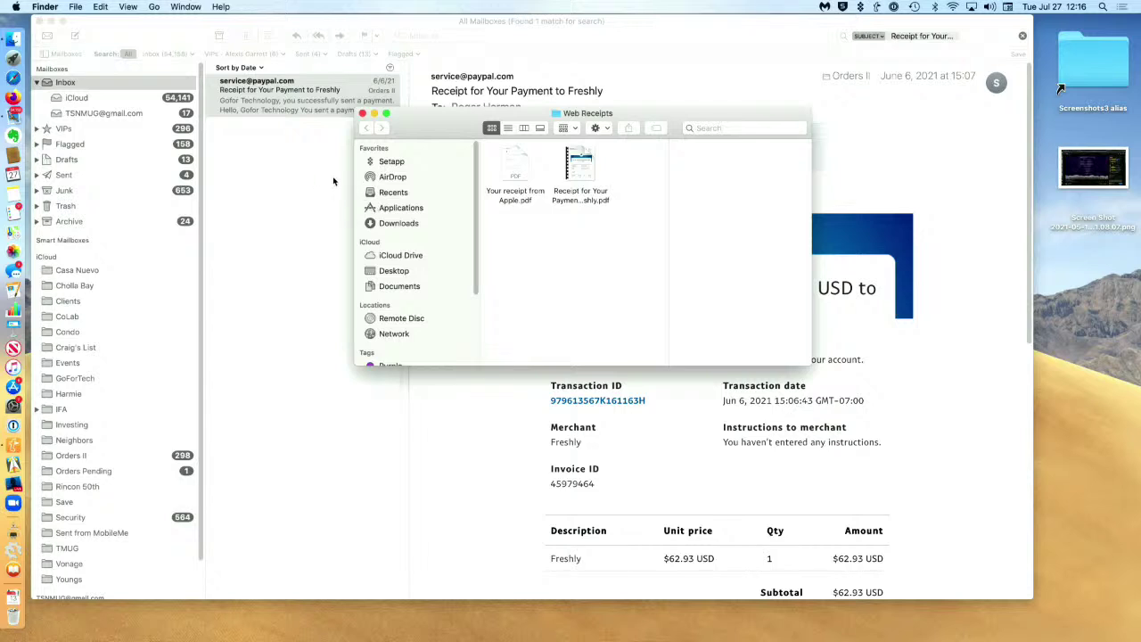
{"action": "left_click", "coordinate": [361, 115]}
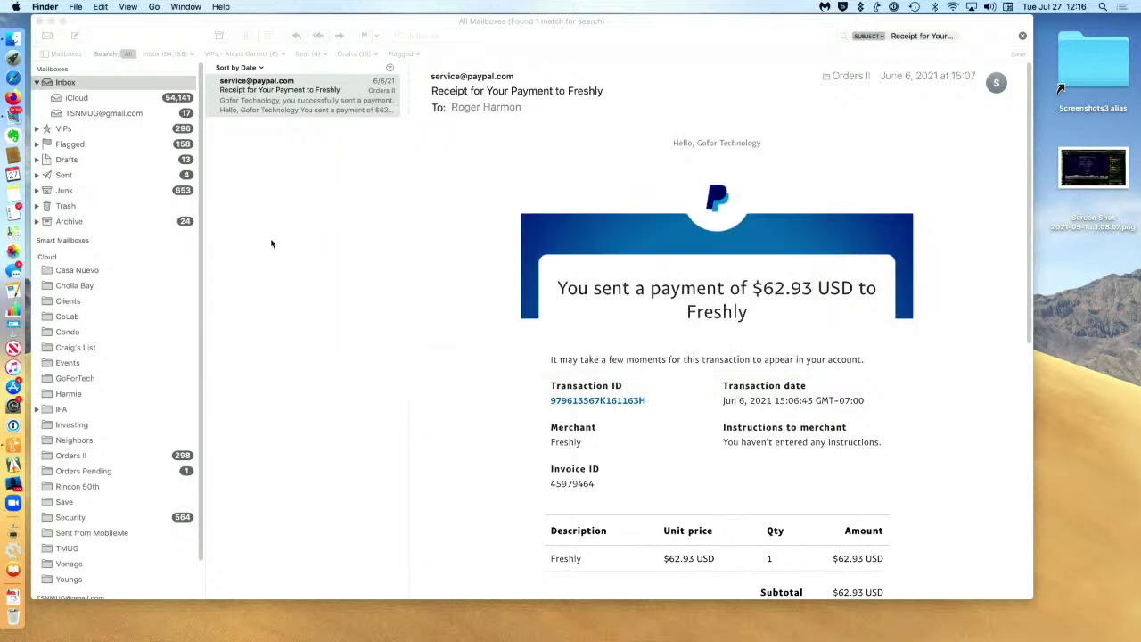
Step: Save a second PDF copy of the Freshly receipt message to Web Receipts through the print options
{"action": "left_click", "coordinate": [259, 102]}
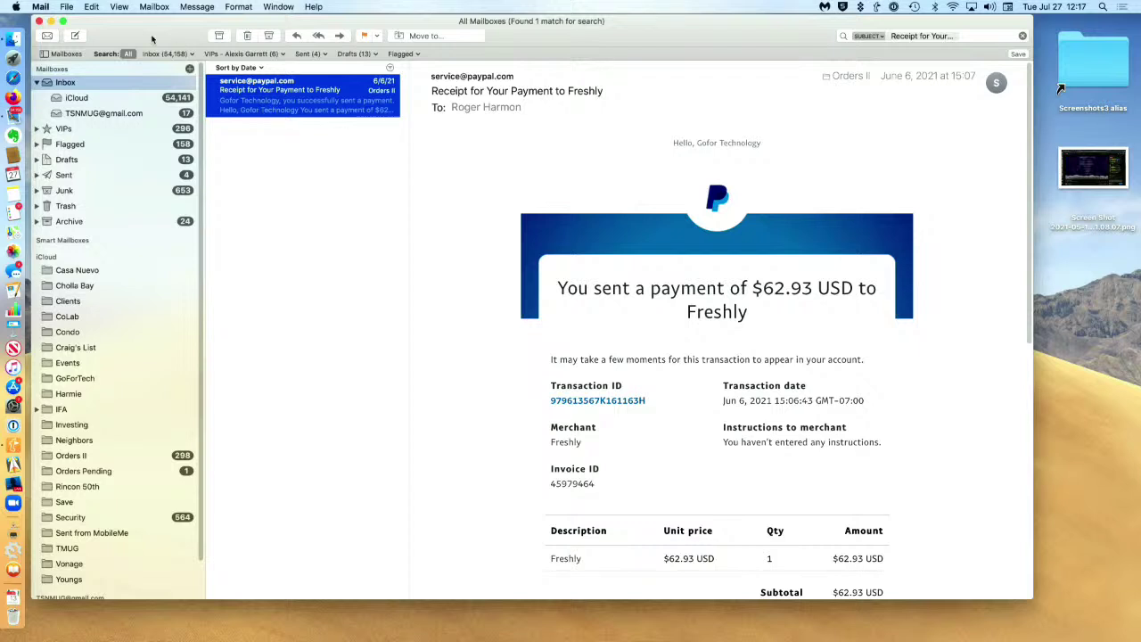
{"action": "left_click", "coordinate": [66, 7]}
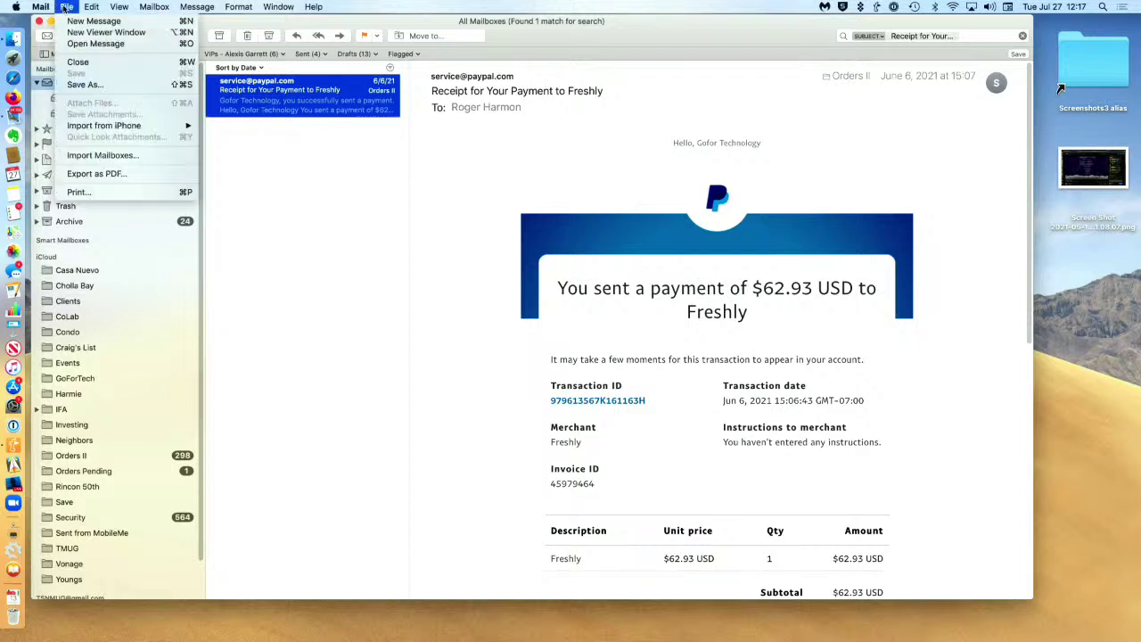
{"action": "left_click", "coordinate": [128, 197]}
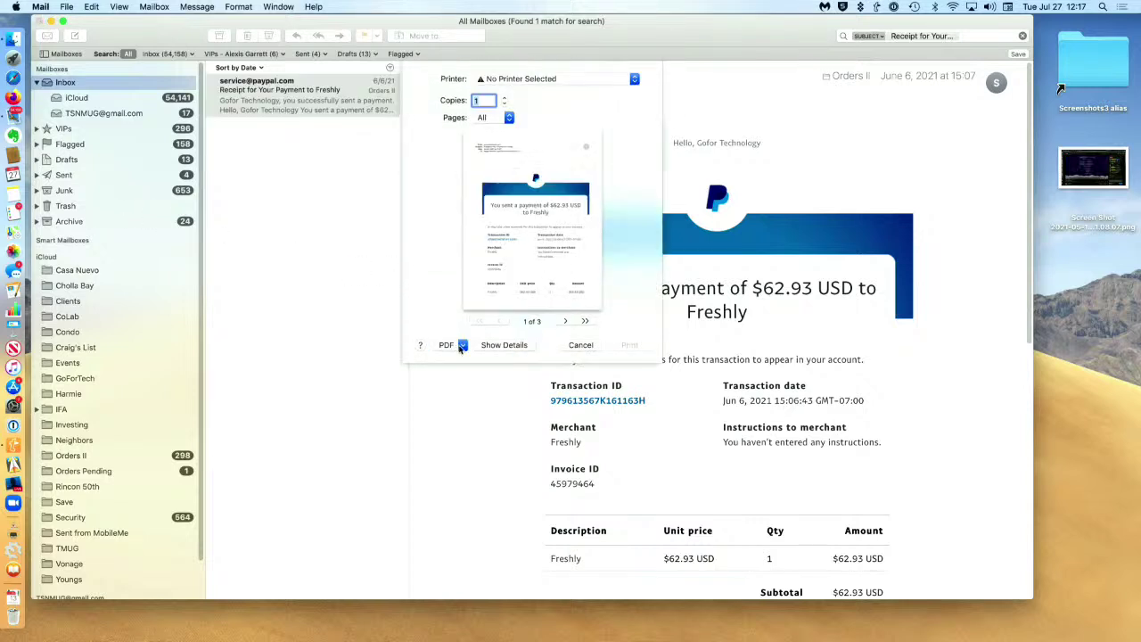
{"action": "left_click", "coordinate": [462, 345]}
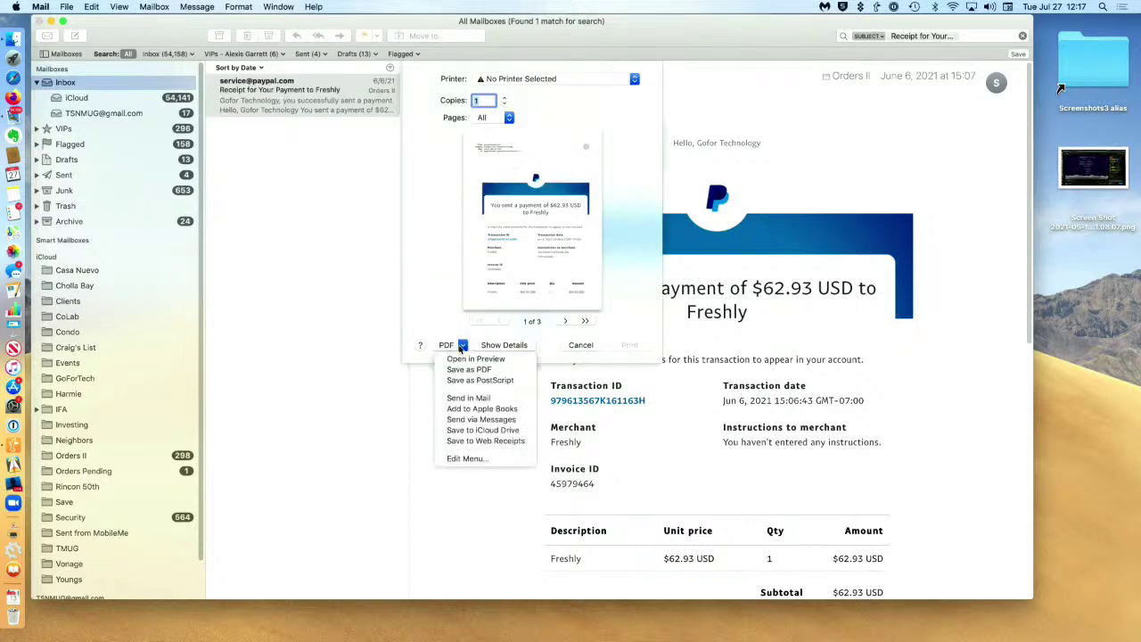
{"action": "left_click", "coordinate": [439, 444]}
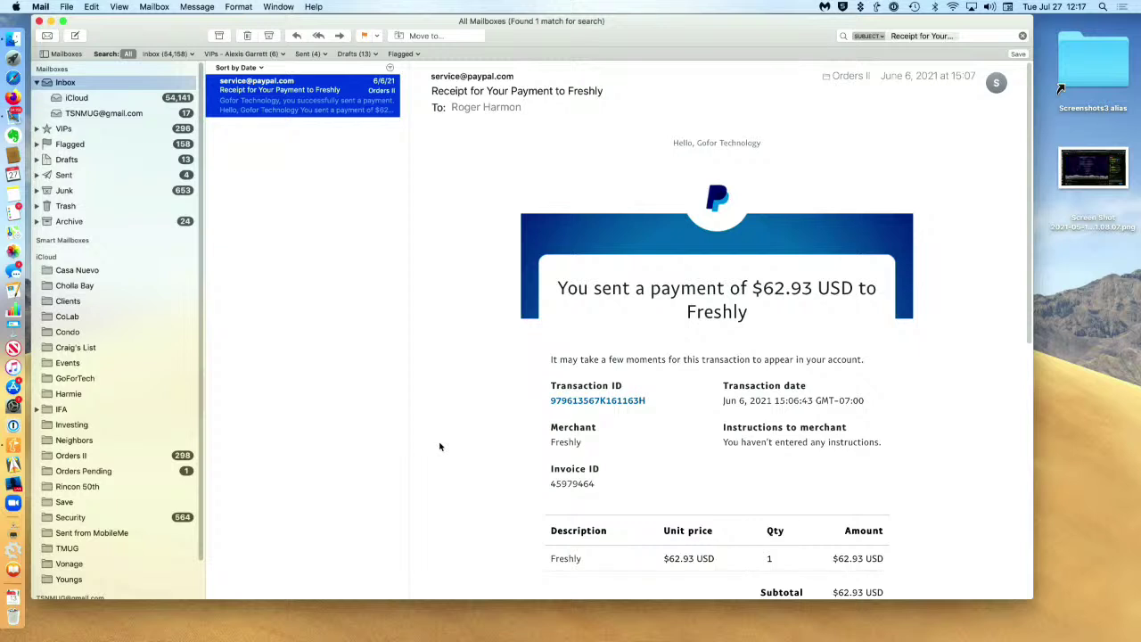
Step: Reopen the Web Receipts folder with Spotlight, check how the duplicate receipt is named, and return to Mail
{"action": "key", "text": "super+space"}
{"action": "type", "text": "web"}
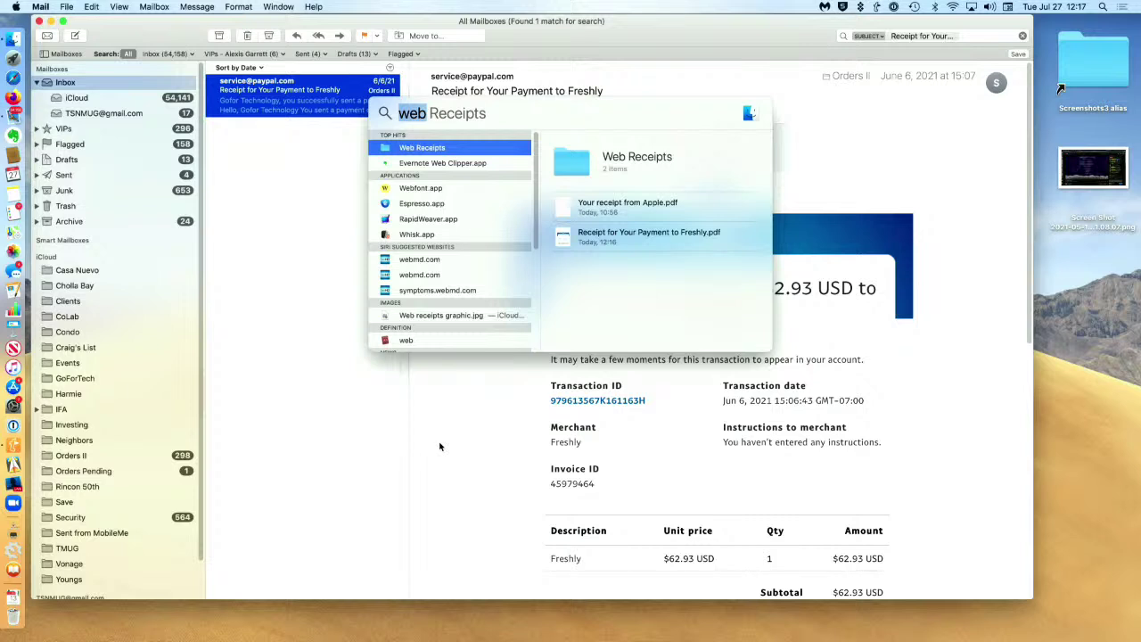
{"action": "key", "text": "Return"}
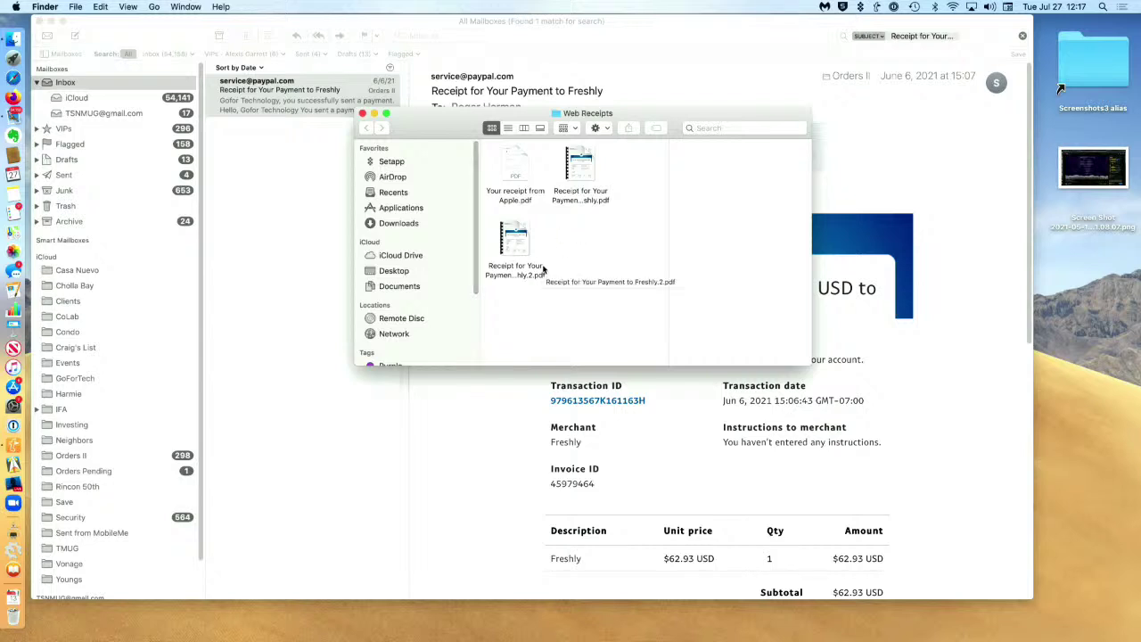
{"action": "left_click", "coordinate": [158, 356]}
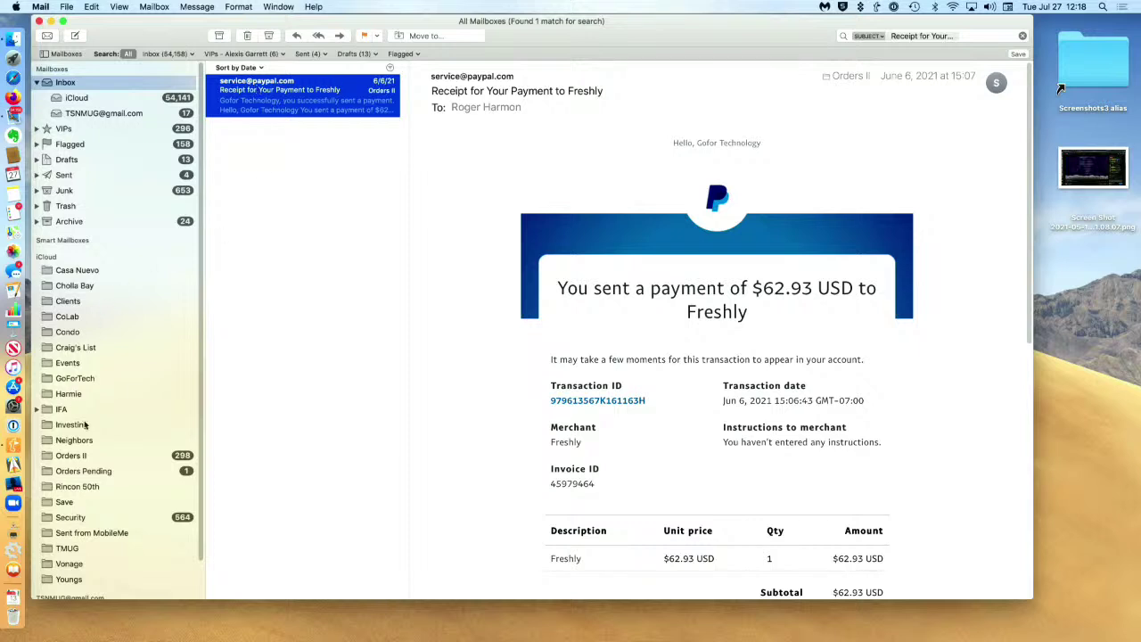
Step: View the Orders II mailbox, return to the Inbox, and look over the destinations available for moving a message
{"action": "left_click", "coordinate": [71, 455]}
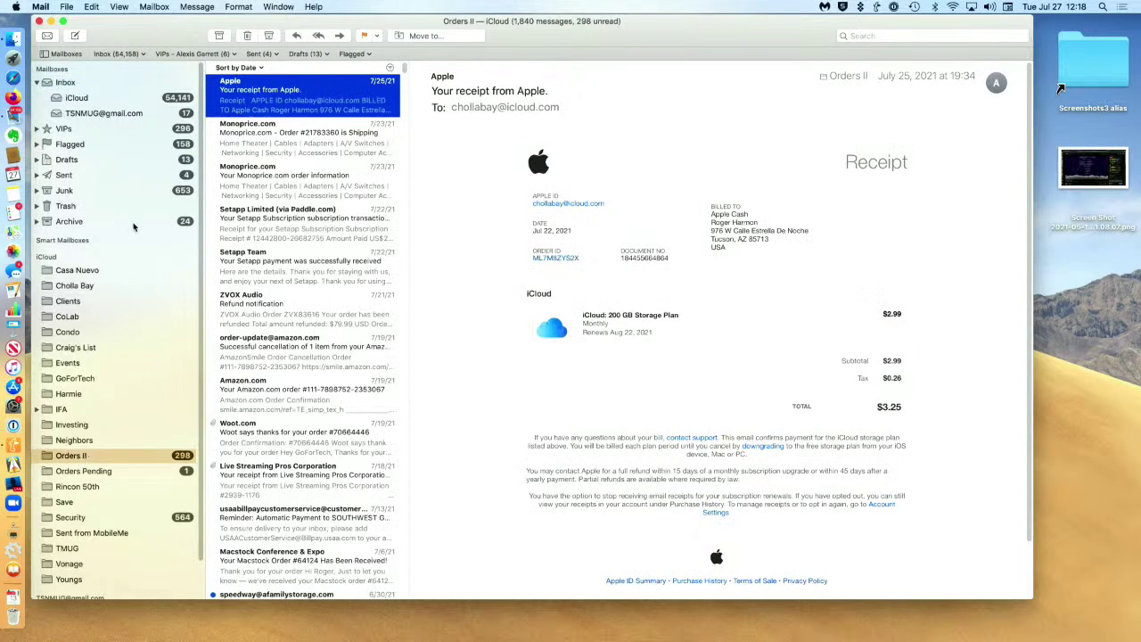
{"action": "left_click", "coordinate": [75, 84]}
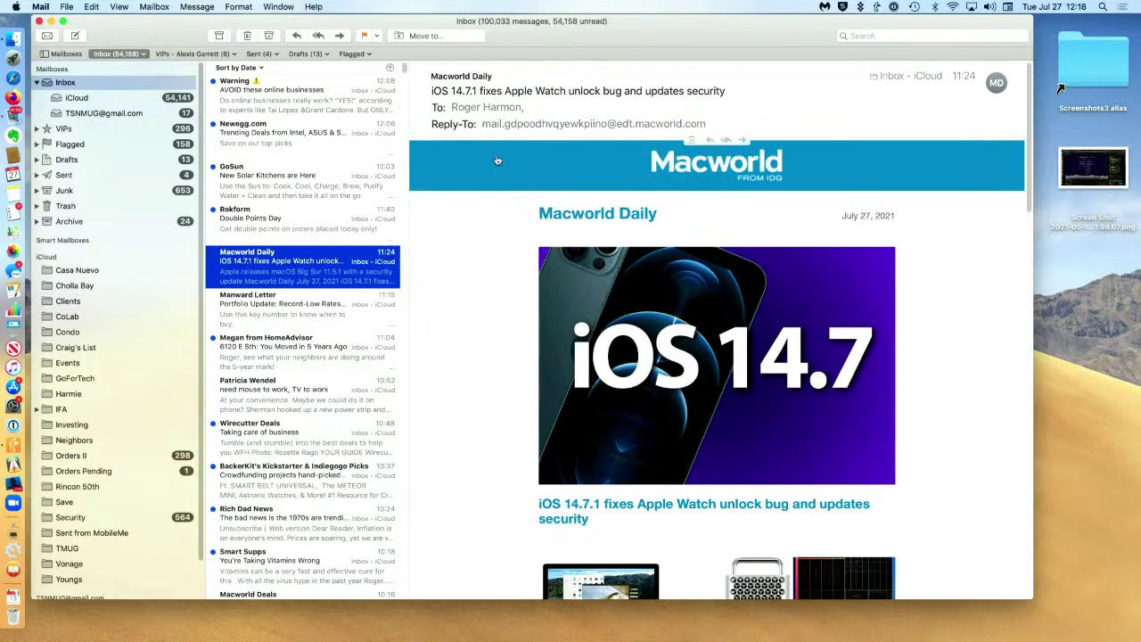
{"action": "left_click", "coordinate": [434, 37]}
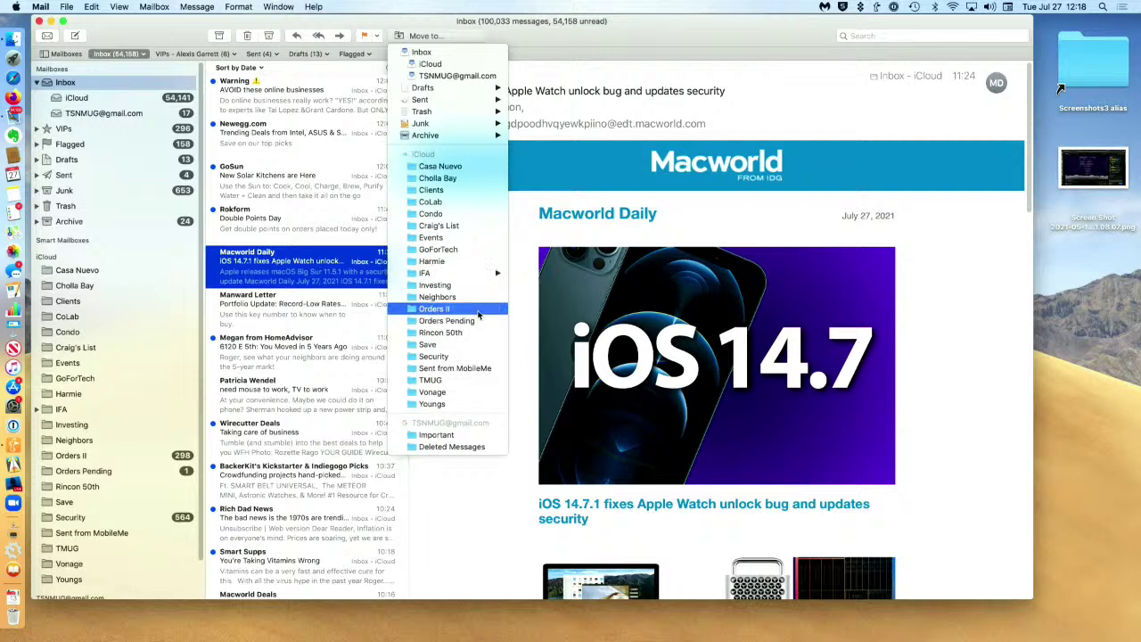
{"action": "left_click", "coordinate": [425, 37]}
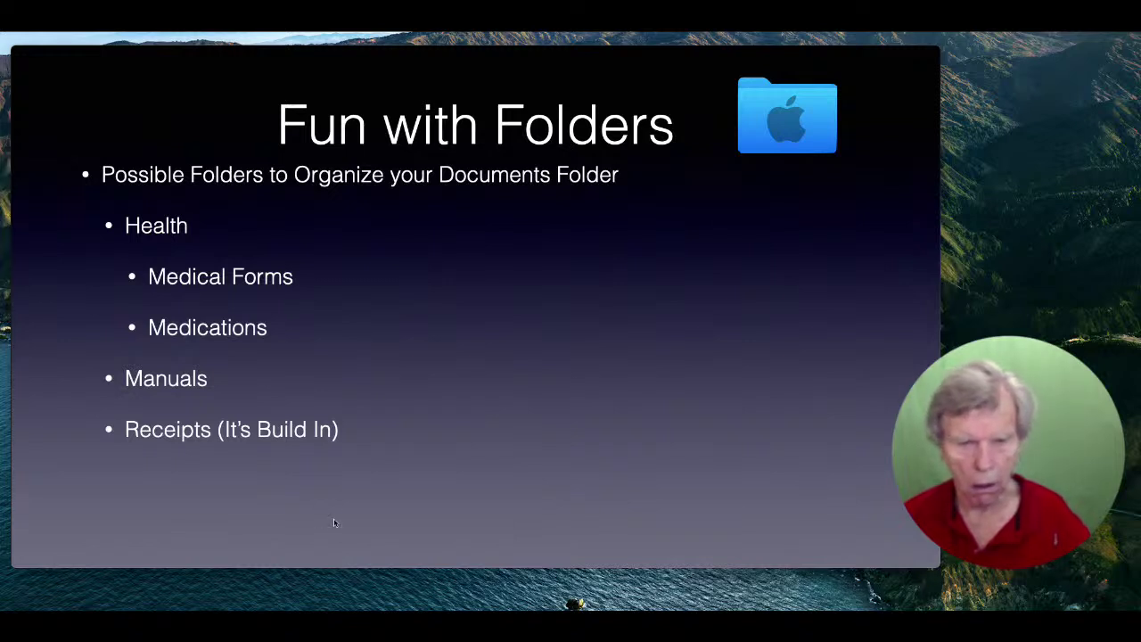
{"action": "key", "text": "Return"}
{"action": "type", "text": "Taxes (Sub"}
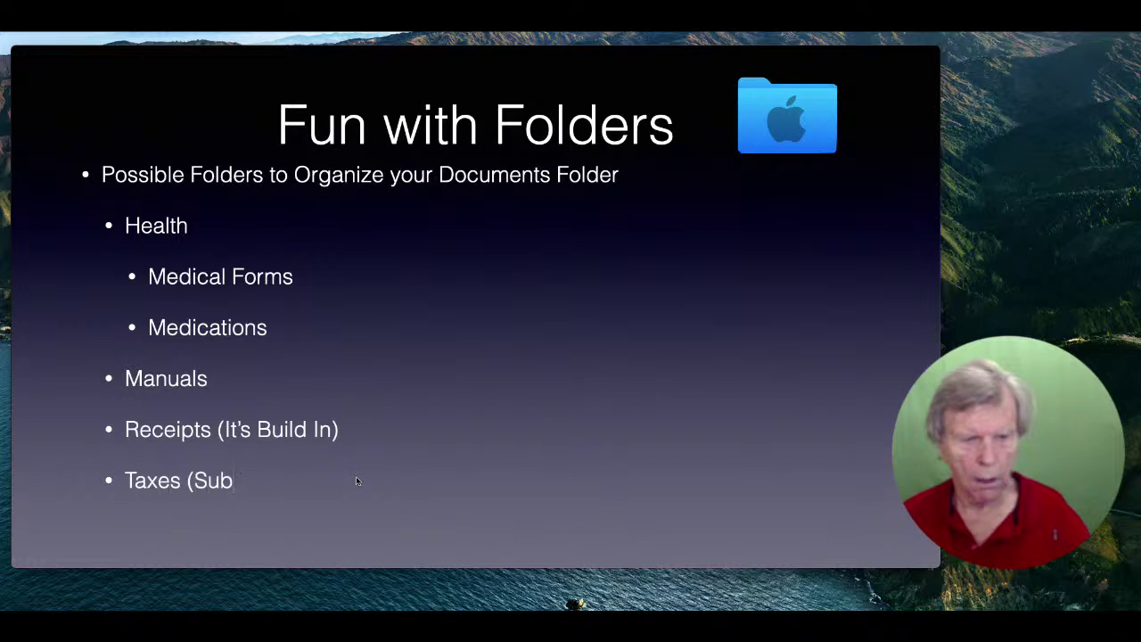
{"action": "type", "text": " Folder for each year)"}
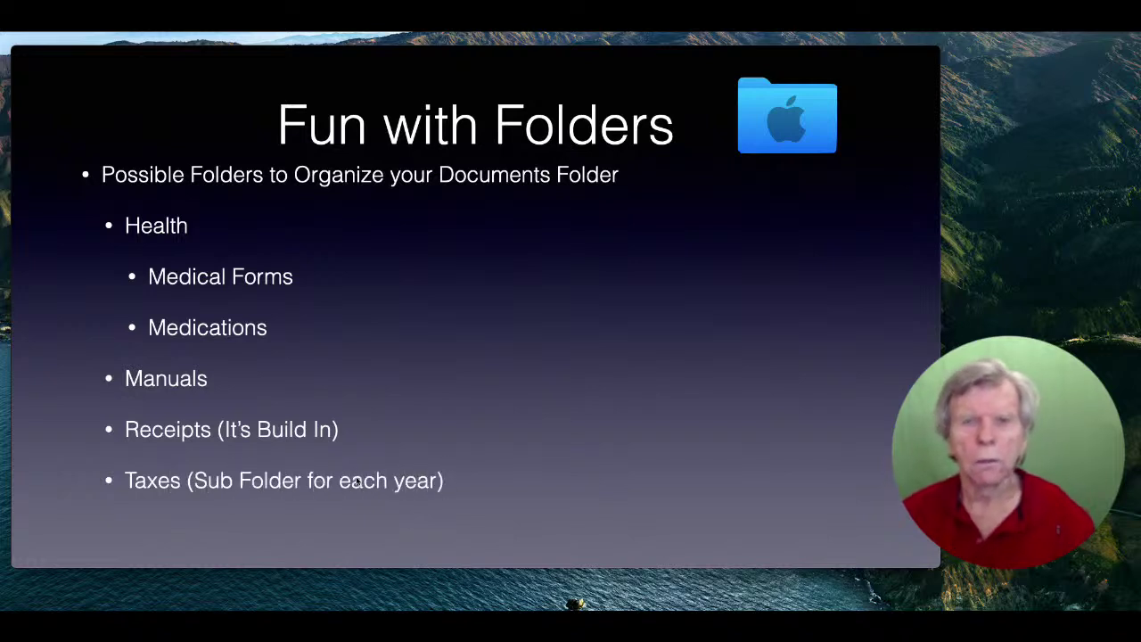
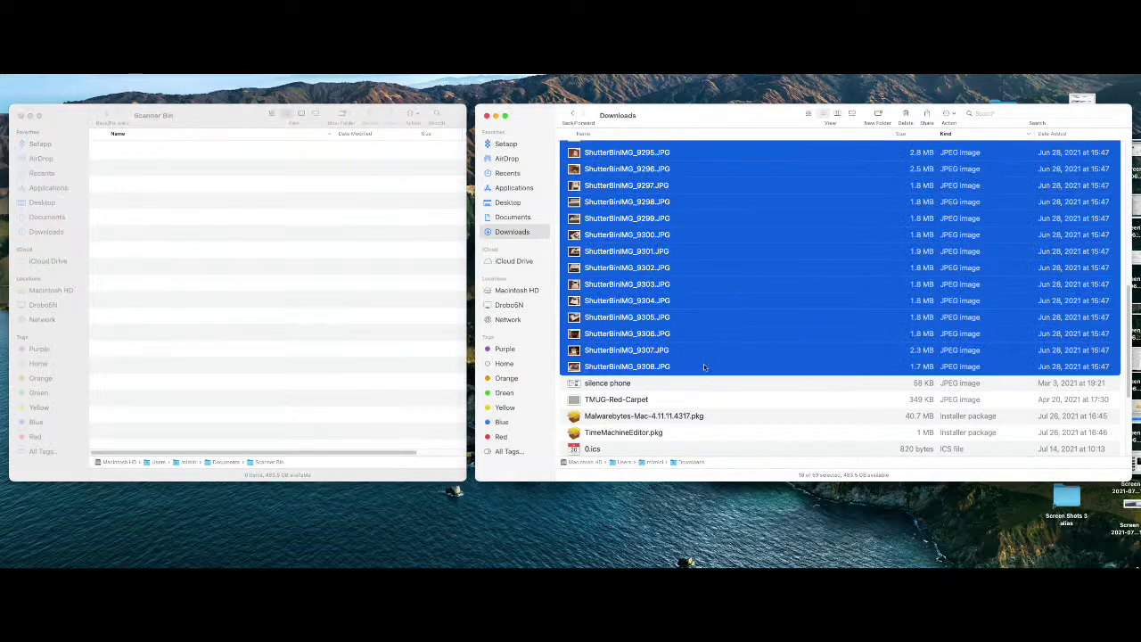
Step: Select only the silence phone image in Downloads and sort the folder's files by name
{"action": "left_click", "coordinate": [675, 387]}
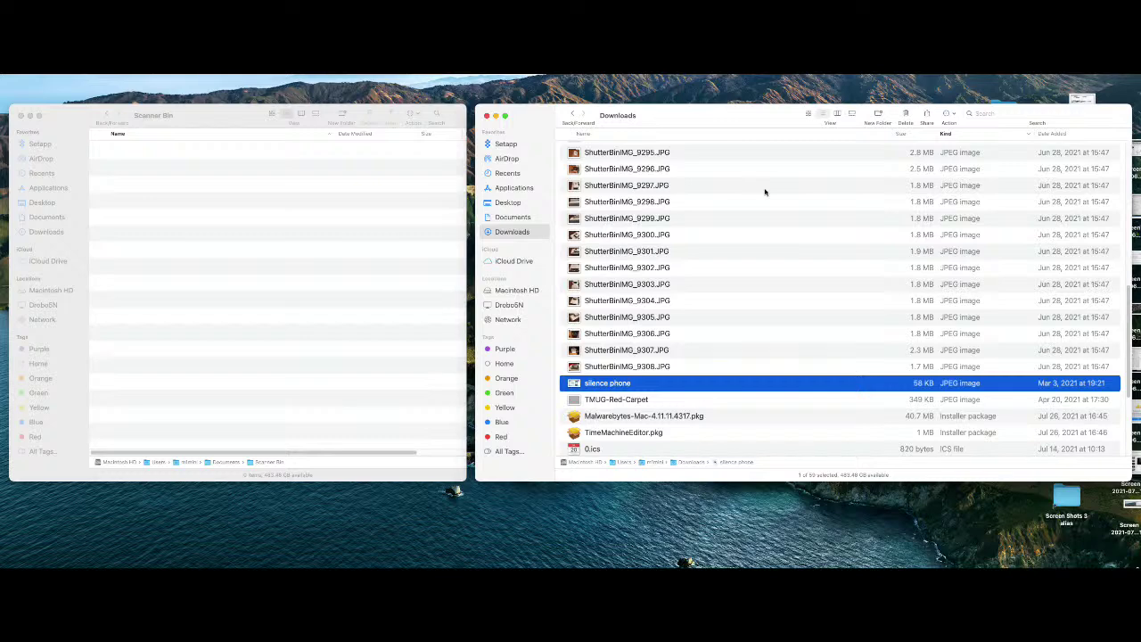
{"action": "mouse_move", "coordinate": [618, 123]}
{"action": "left_click", "coordinate": [585, 136]}
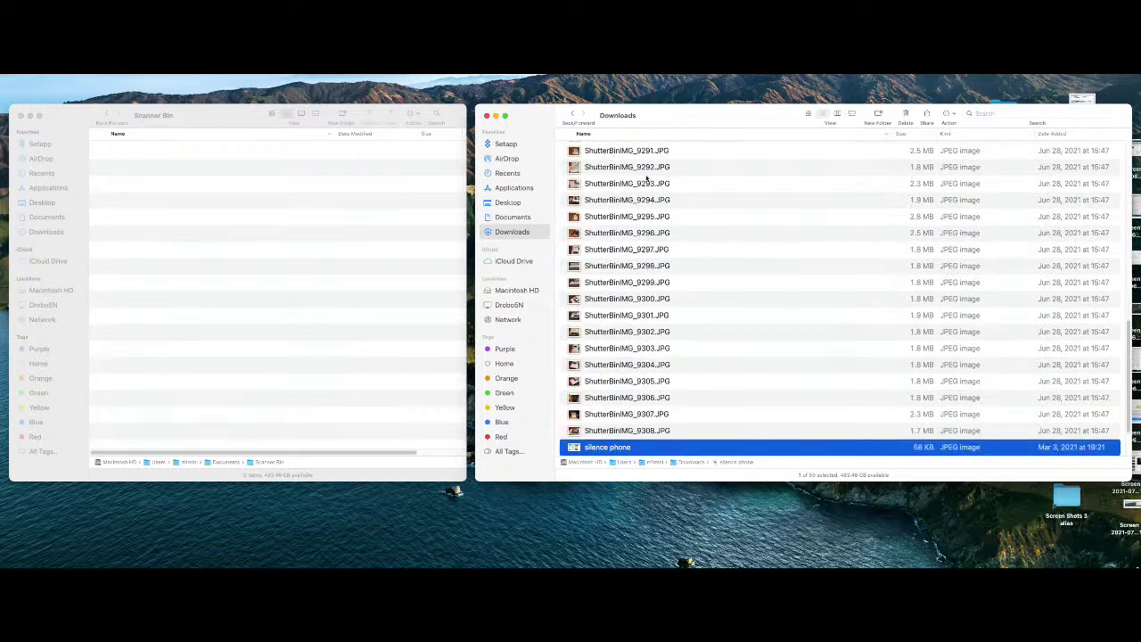
{"action": "scroll", "coordinate": [693, 185], "scroll_direction": "up", "scroll_amount": 10}
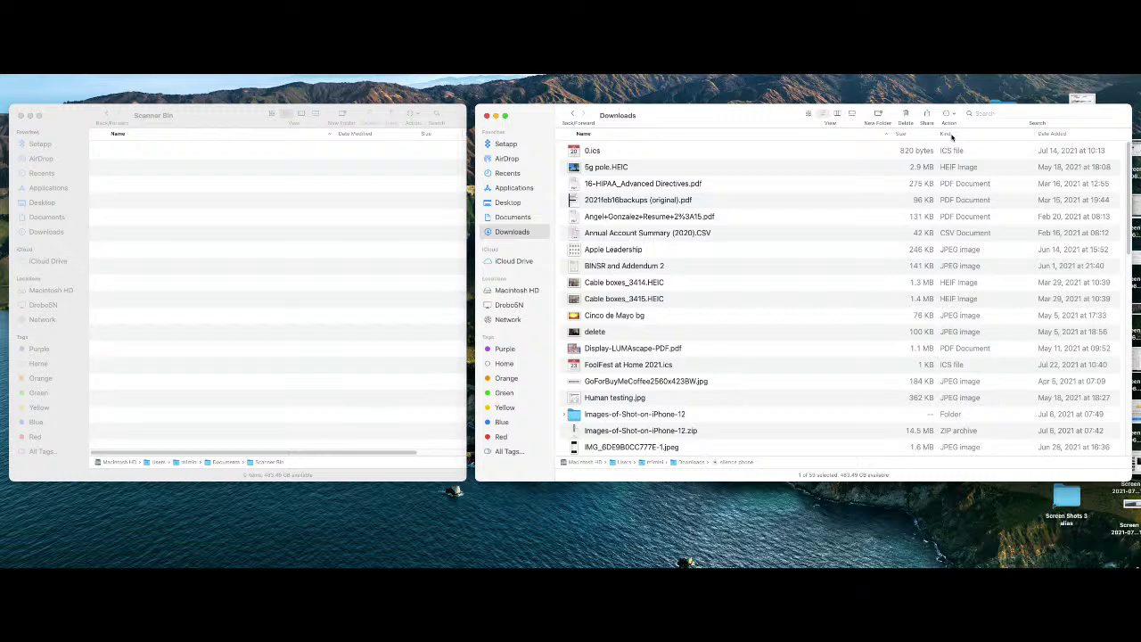
Step: Sort the Downloads folder by kind and move the OnyX.dmg disk image to the Trash
{"action": "left_click", "coordinate": [951, 135]}
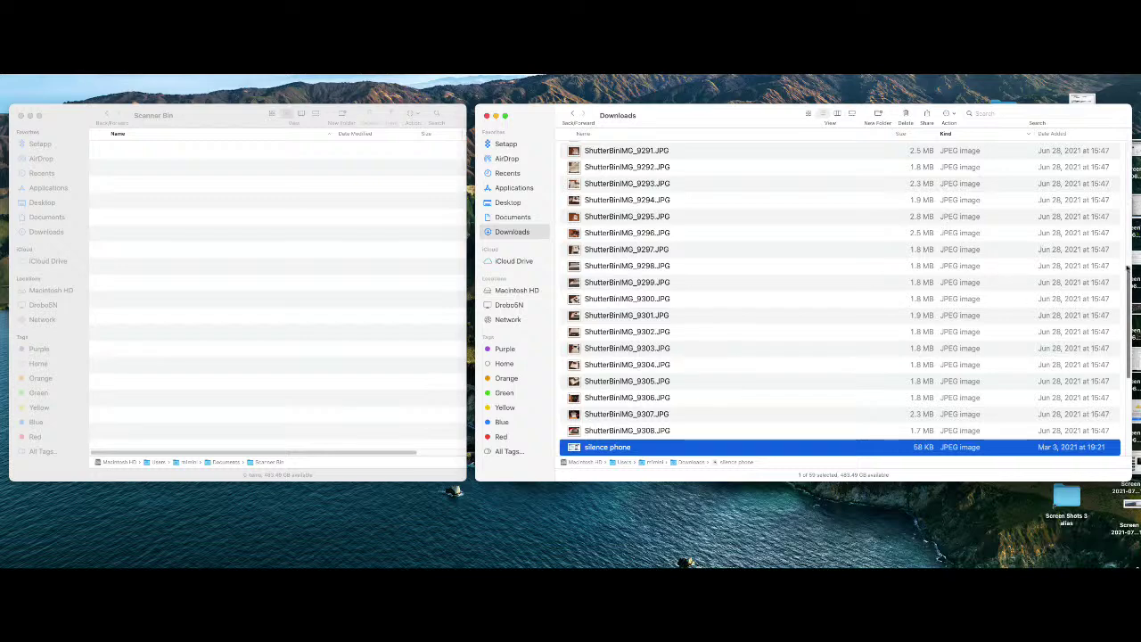
{"action": "left_click_drag", "start_coordinate": [1127, 276], "coordinate": [1125, 357]}
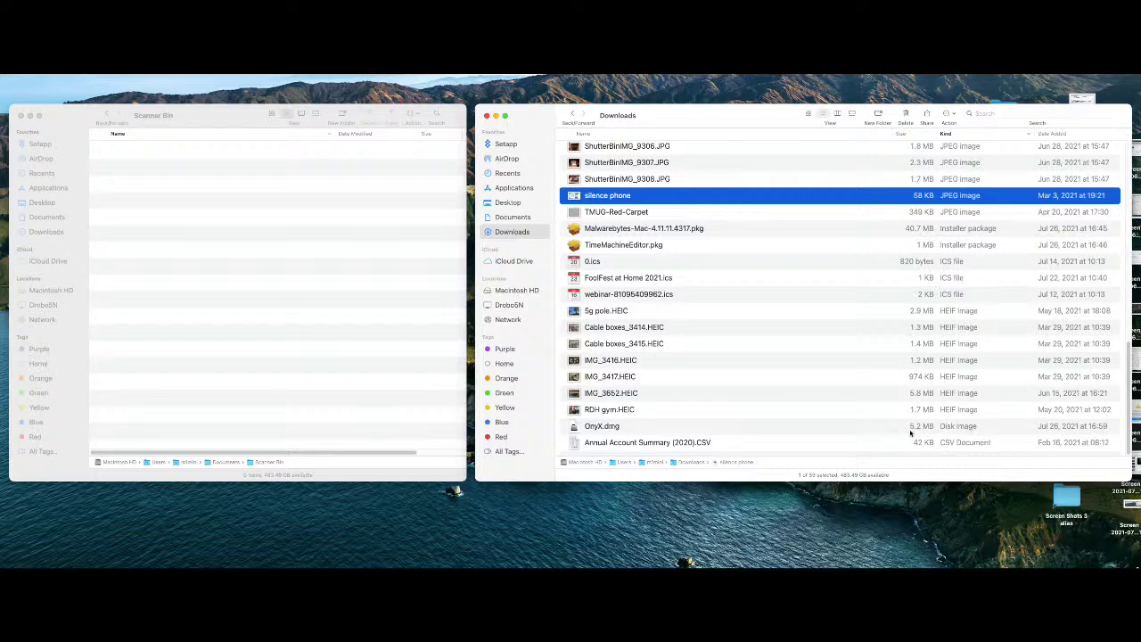
{"action": "left_click", "coordinate": [605, 426]}
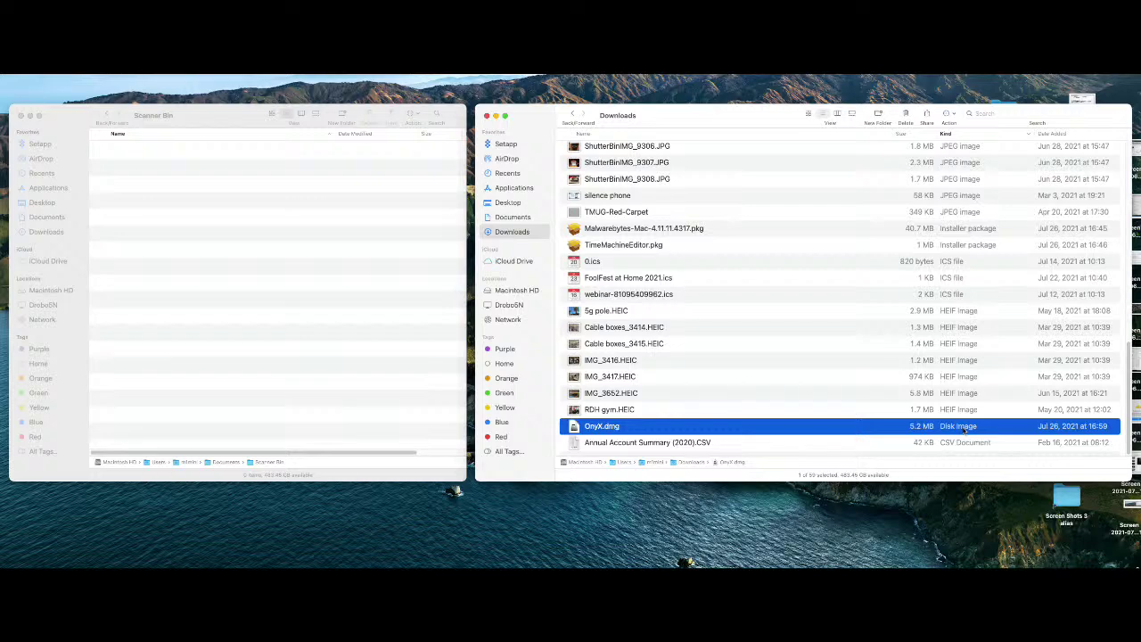
{"action": "key", "text": "super+BackSpace"}
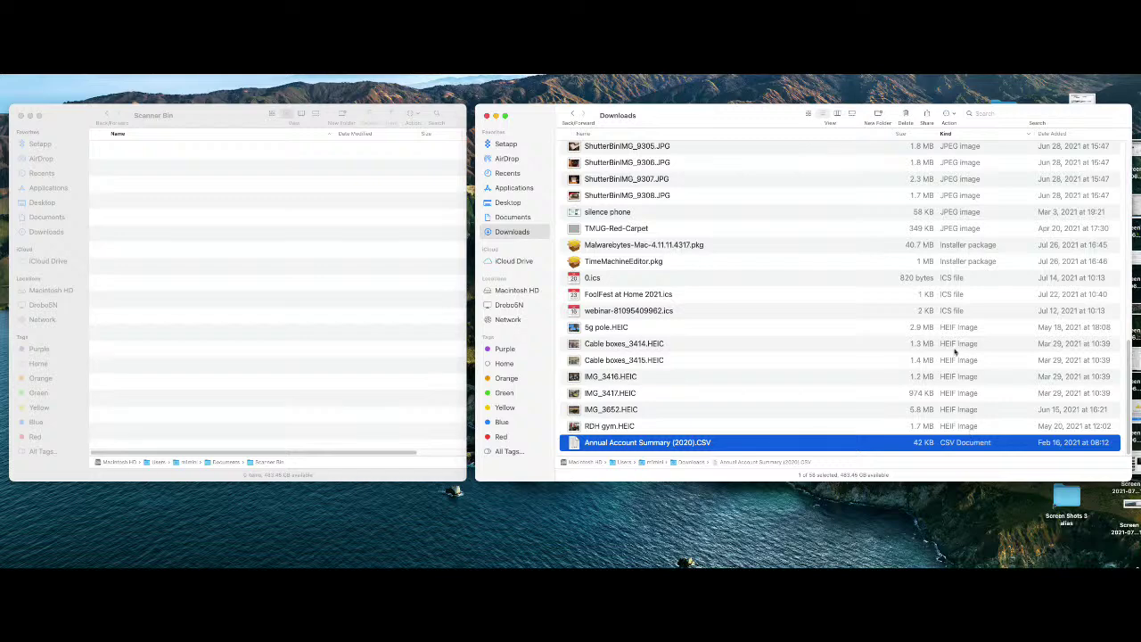
Step: Move the three ICS files and the Malwarebytes and TimeMachineEditor installer packages from Downloads to the Trash
{"action": "left_click", "coordinate": [960, 279]}
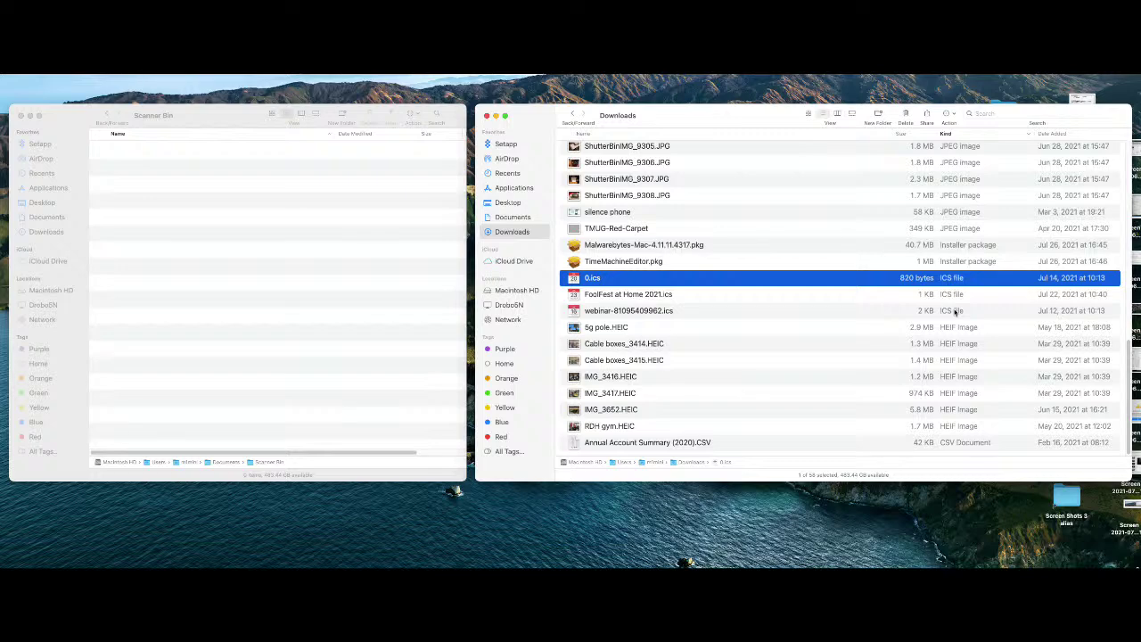
{"action": "left_click", "coordinate": [955, 311], "text": "shift"}
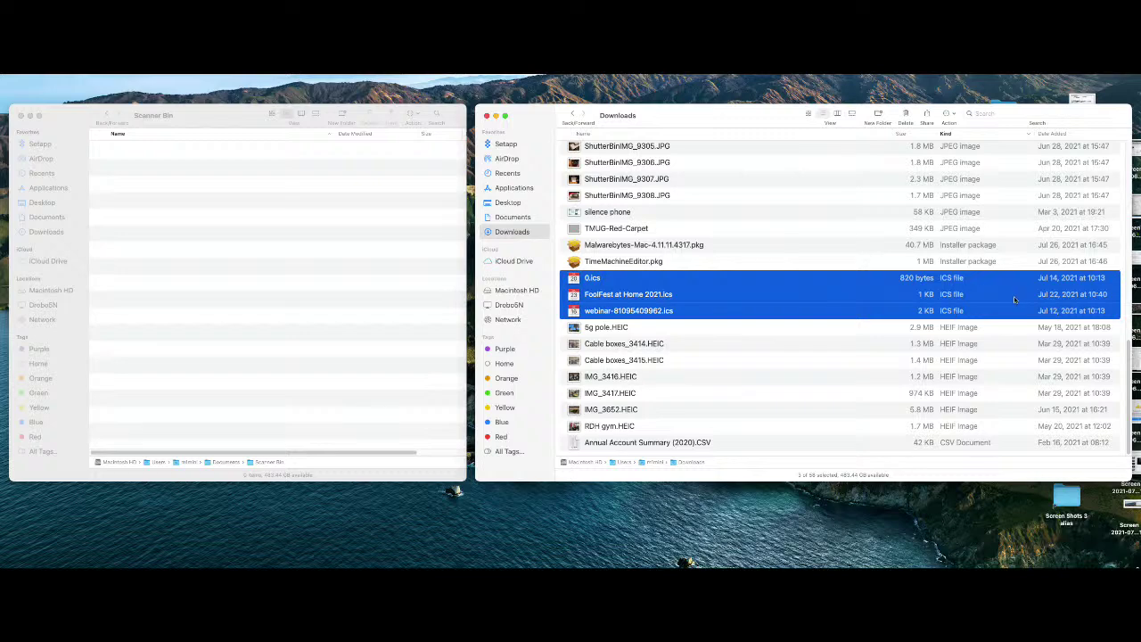
{"action": "key", "text": "super+BackSpace"}
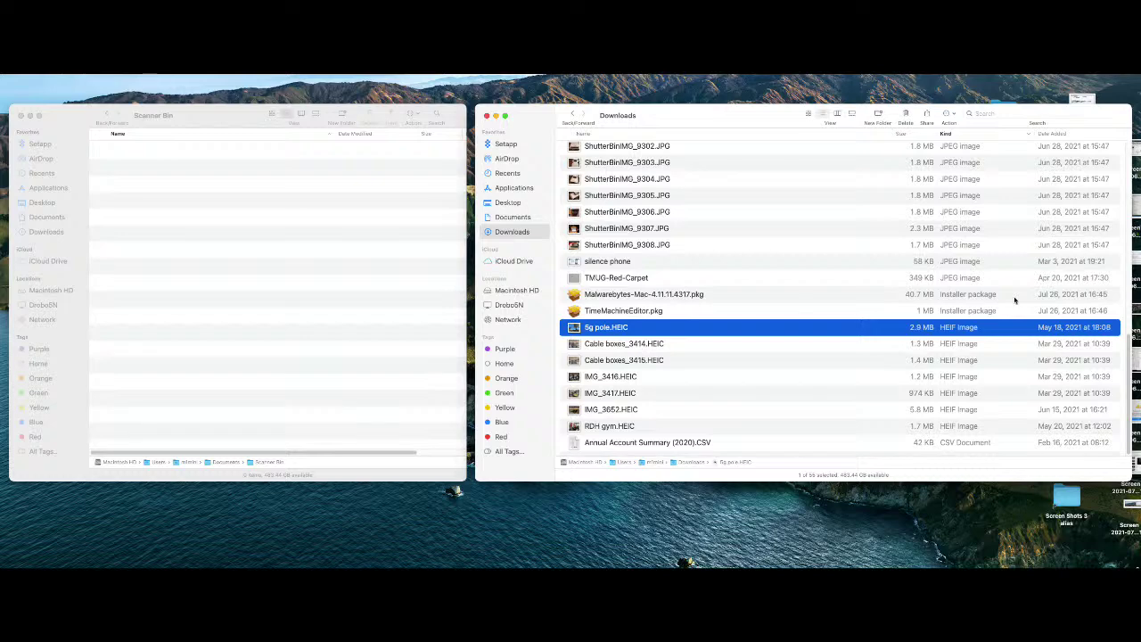
{"action": "left_click", "coordinate": [952, 311]}
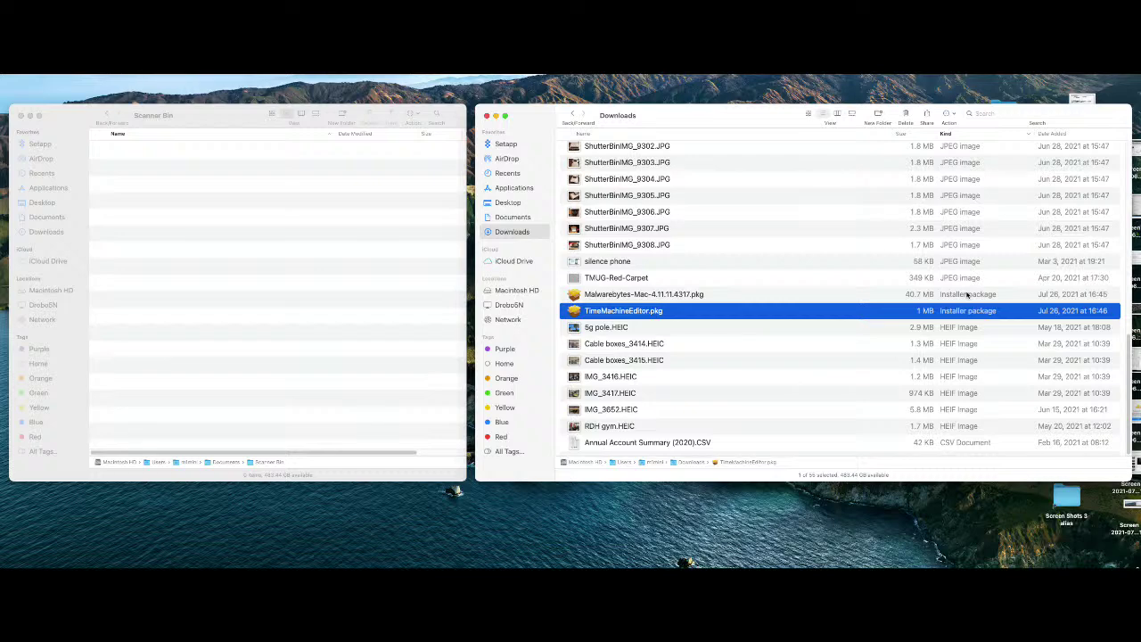
{"action": "left_click", "coordinate": [967, 295], "text": "shift"}
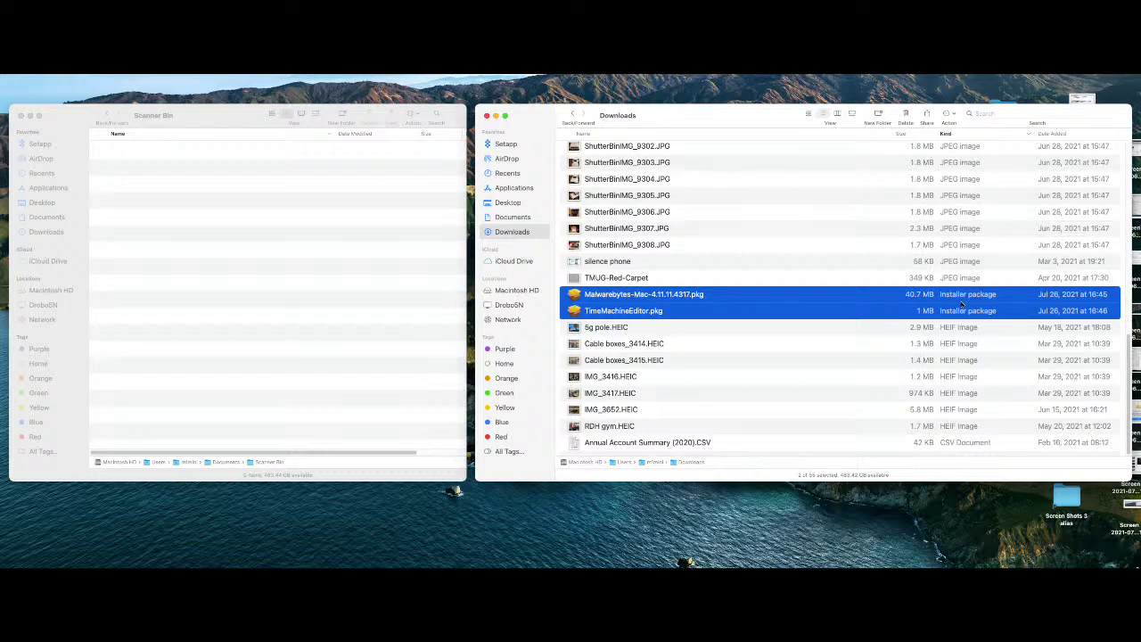
{"action": "key", "text": "super+BackSpace"}
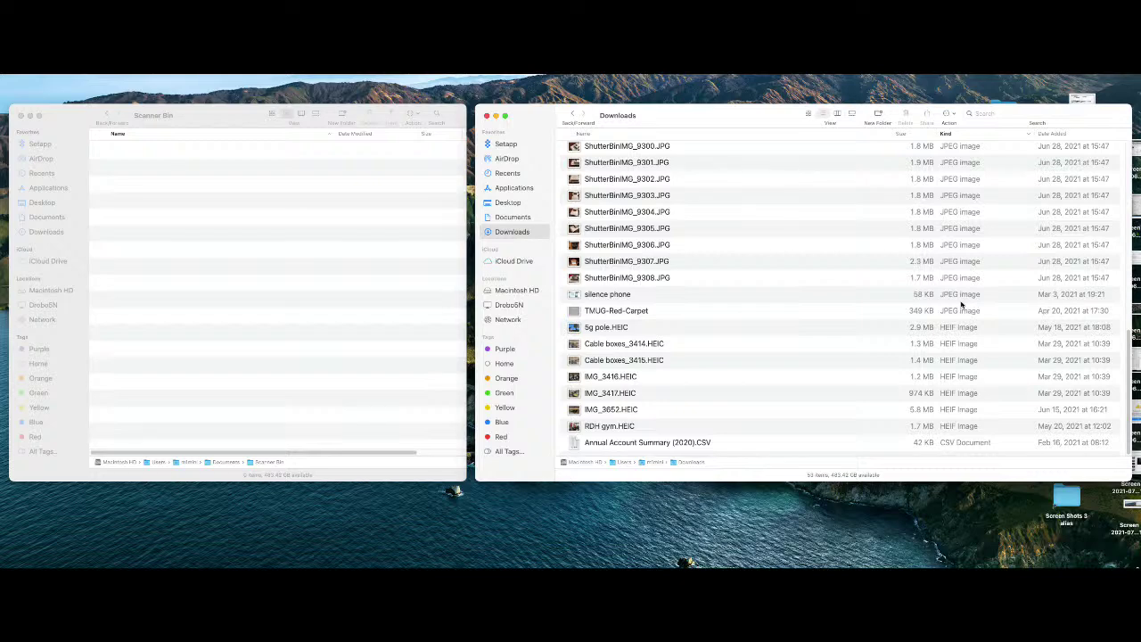
Step: Move the Images-of-Shot-on-iPhone-12.zip archive from Downloads to the Trash
{"action": "scroll", "coordinate": [961, 304], "scroll_direction": "up", "scroll_amount": 10}
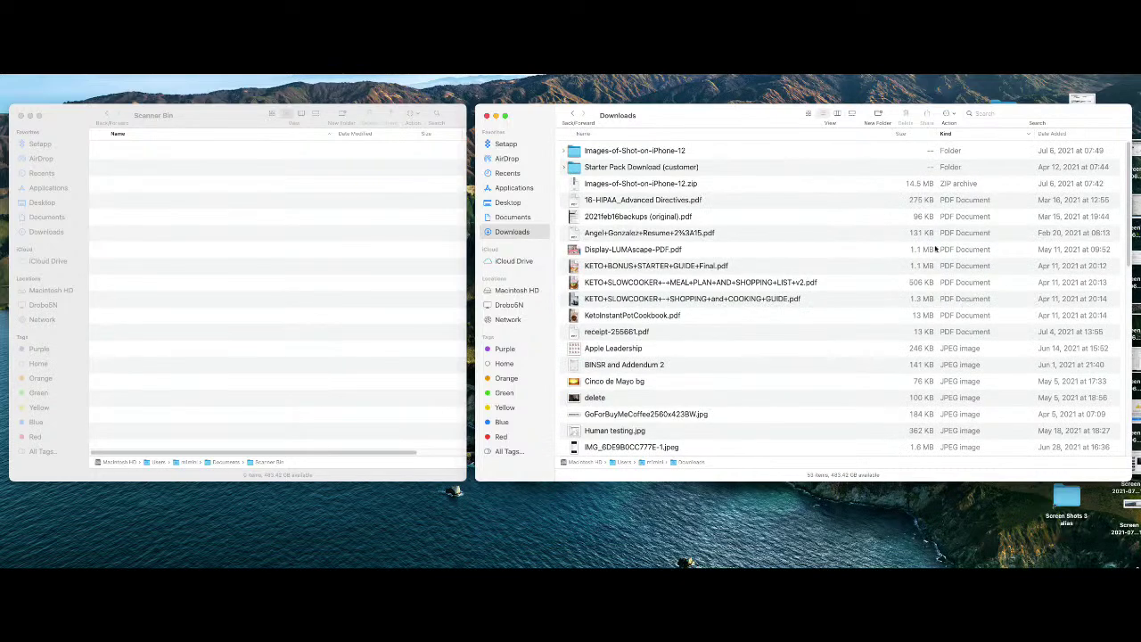
{"action": "left_click", "coordinate": [973, 185]}
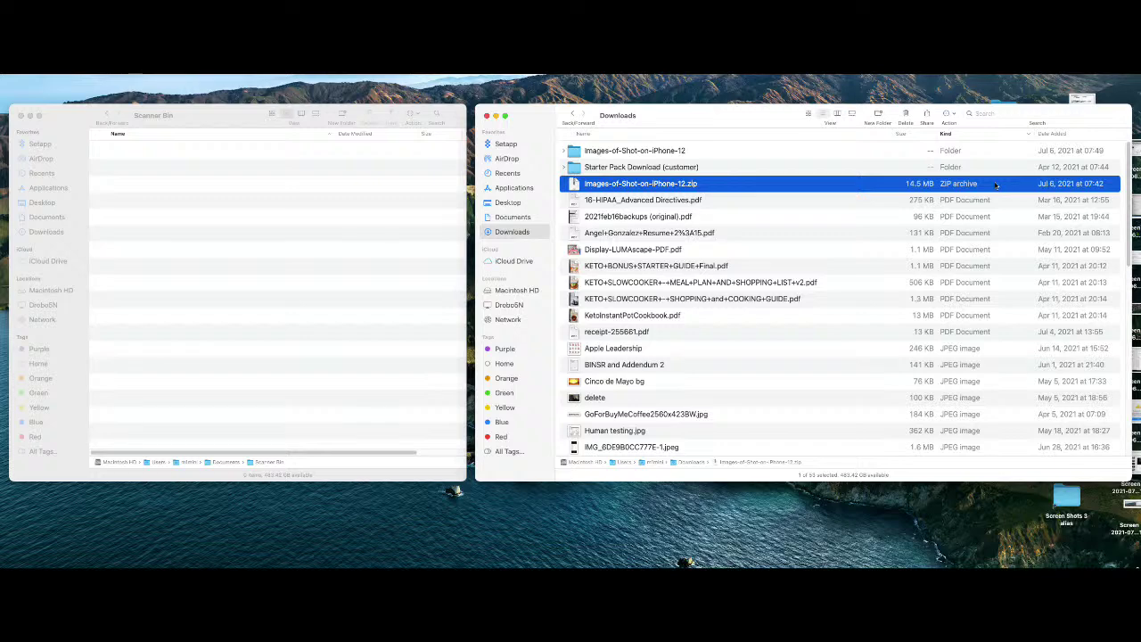
{"action": "key", "text": "super+BackSpace"}
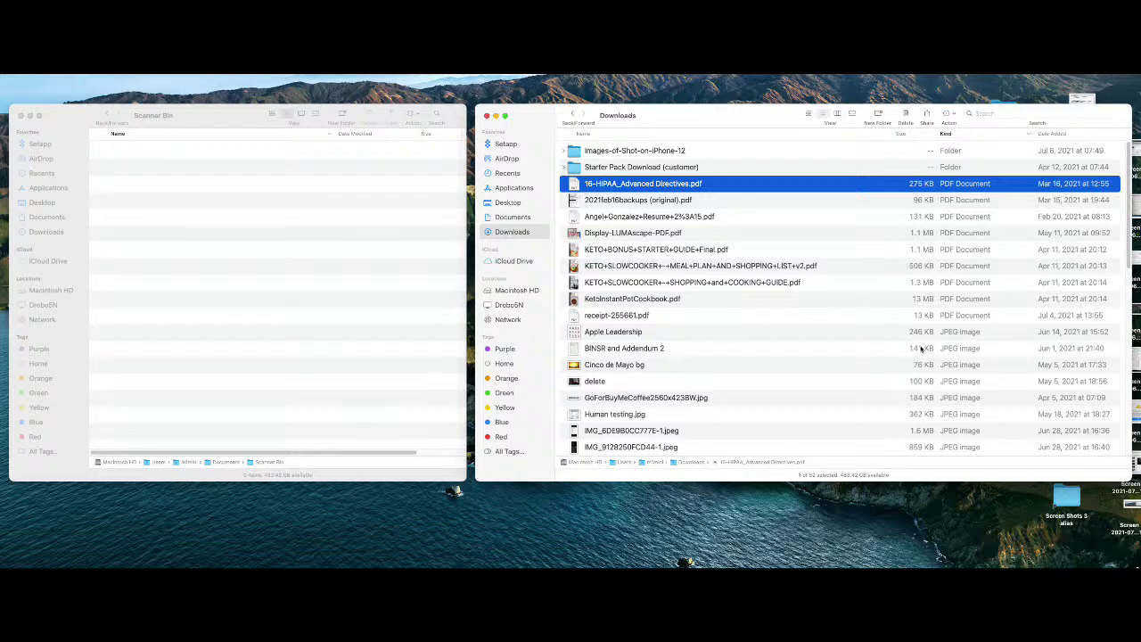
Step: Show the Downloads folder as icons and look over the file thumbnails from the start of the folder
{"action": "left_click", "coordinate": [809, 118]}
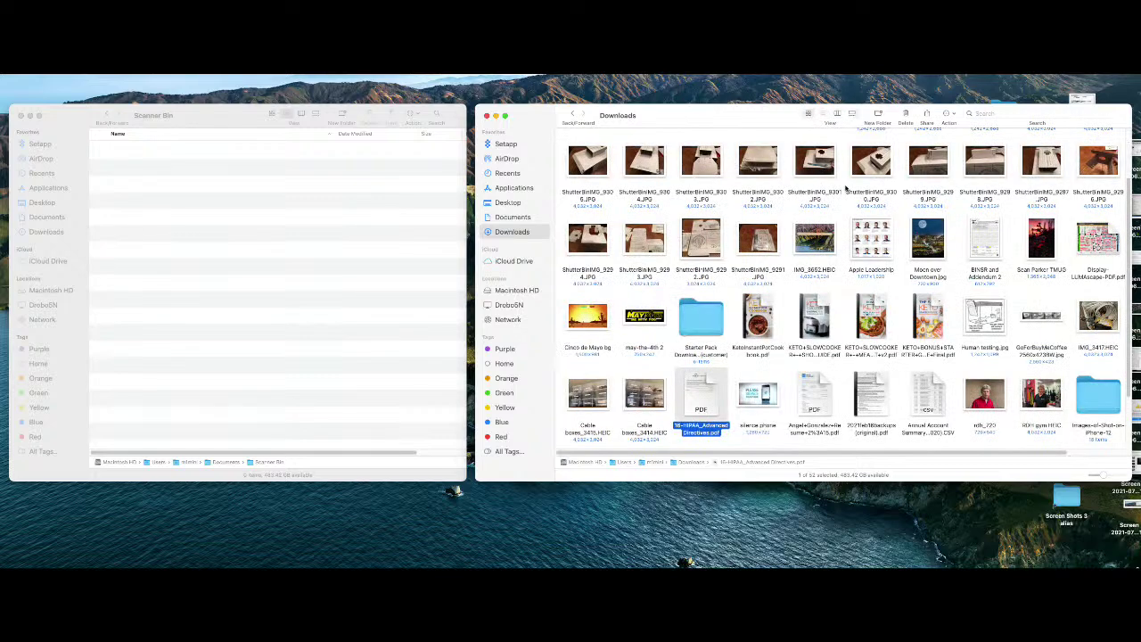
{"action": "scroll", "coordinate": [846, 187], "scroll_direction": "up", "scroll_amount": 2}
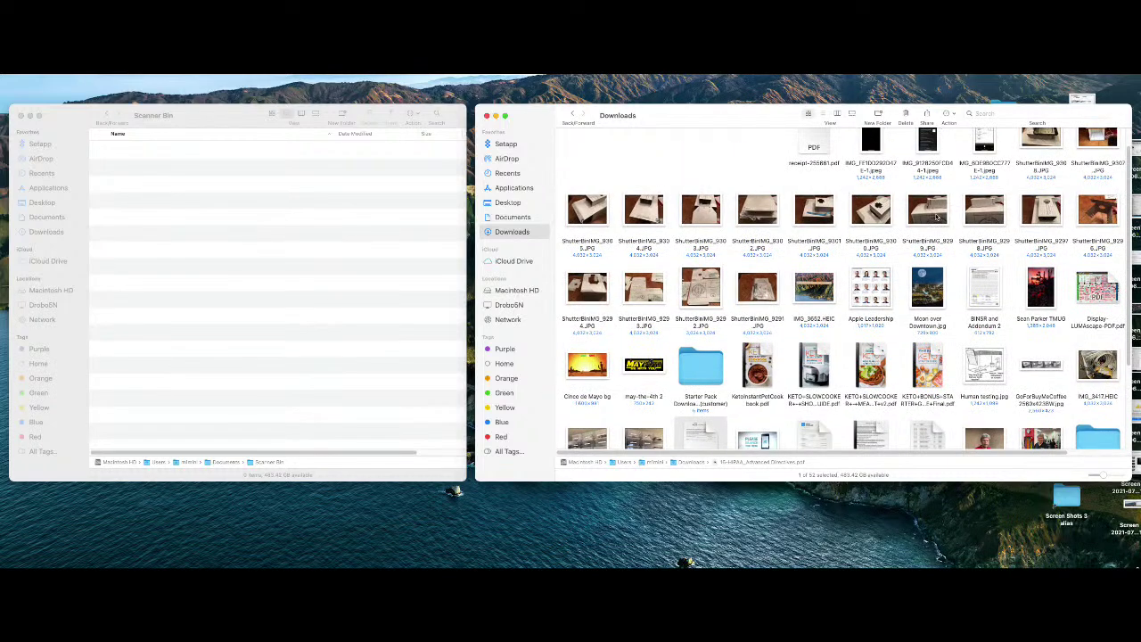
{"action": "scroll", "coordinate": [735, 178], "scroll_direction": "up", "scroll_amount": 1}
{"action": "scroll", "coordinate": [735, 178], "scroll_direction": "up", "scroll_amount": 1}
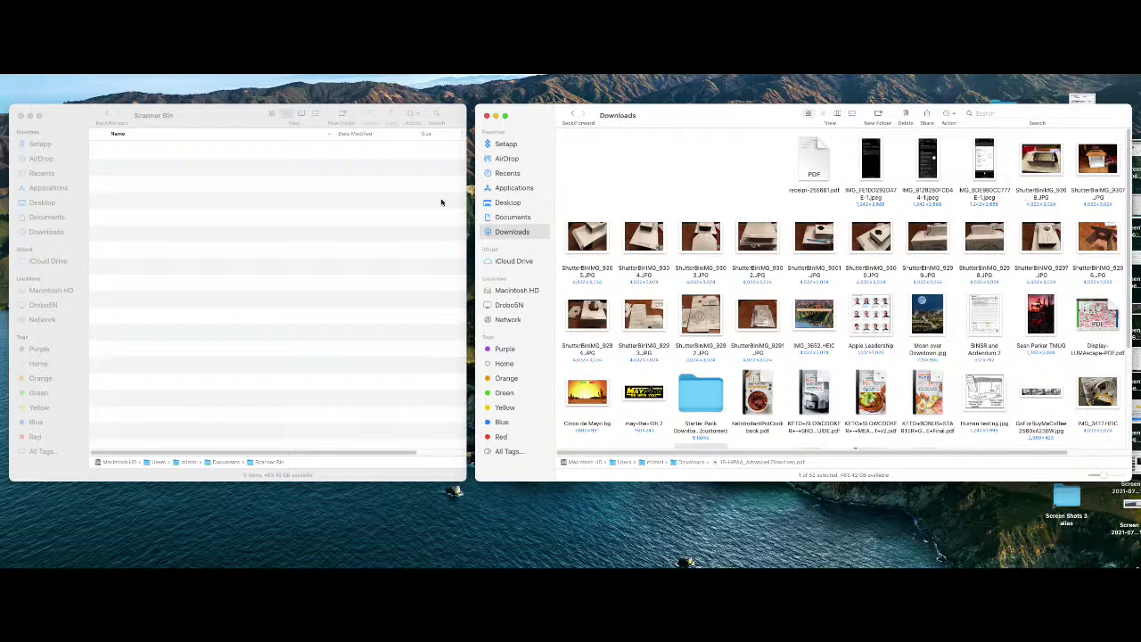
Step: In the Scanner Bin window, look over the file commands, view iCloud Drive, and return to the local Documents folder
{"action": "left_click", "coordinate": [259, 227]}
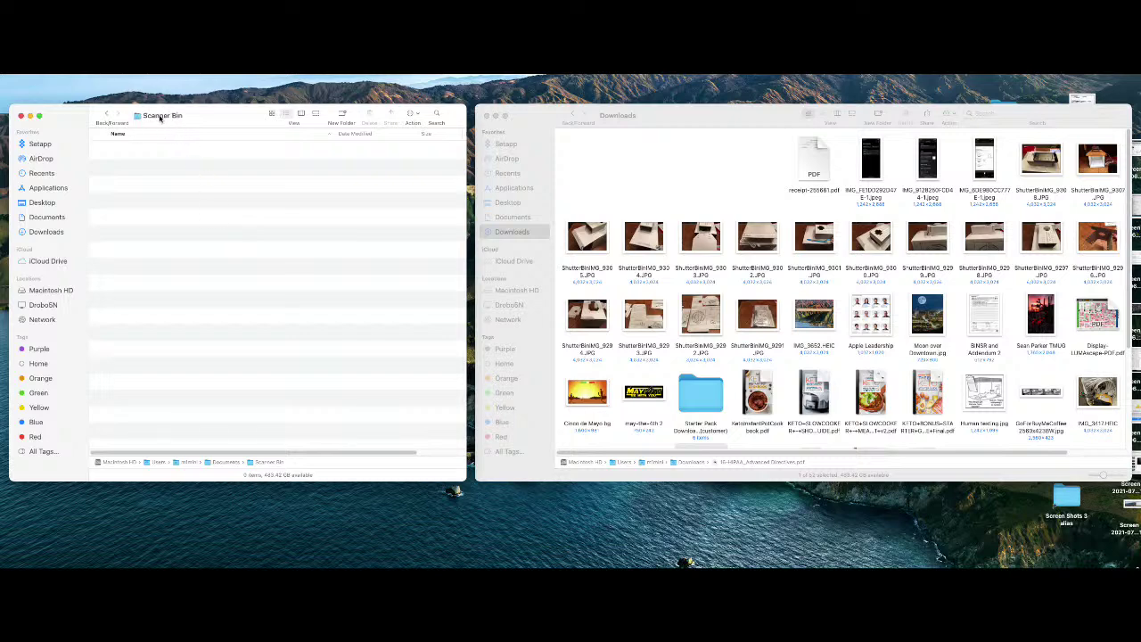
{"action": "left_click", "coordinate": [50, 81]}
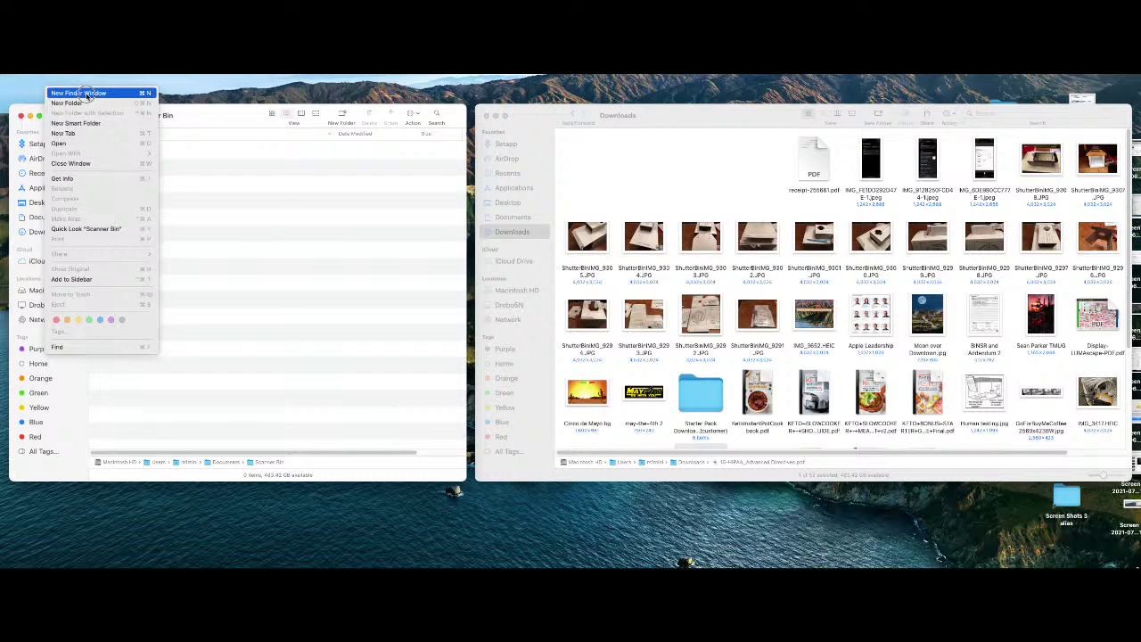
{"action": "left_click", "coordinate": [87, 93]}
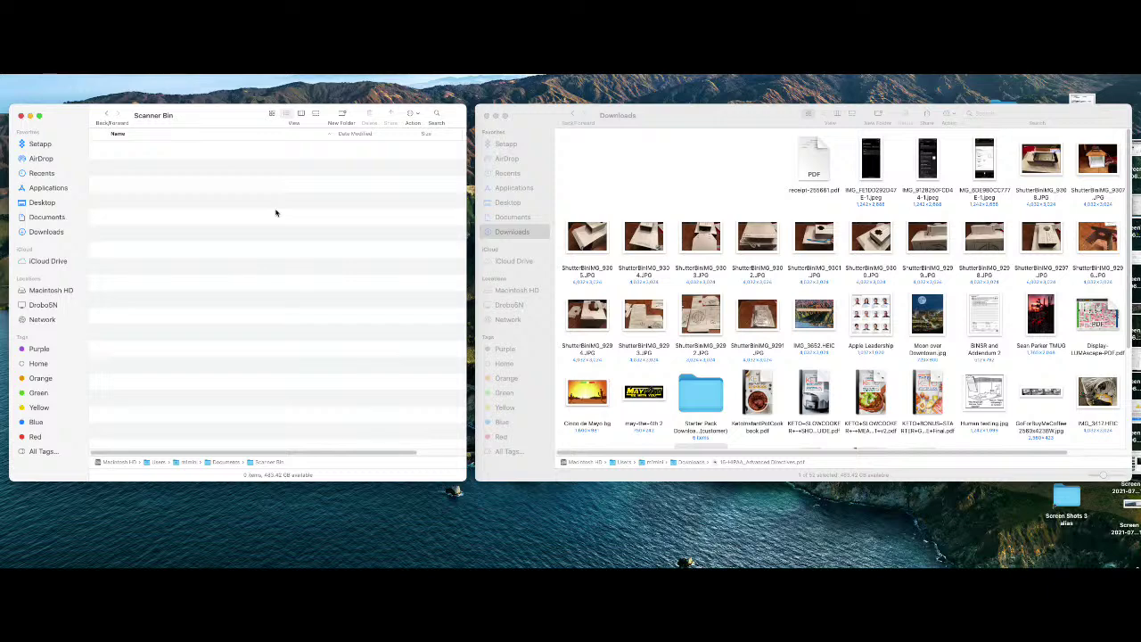
{"action": "left_click", "coordinate": [108, 116]}
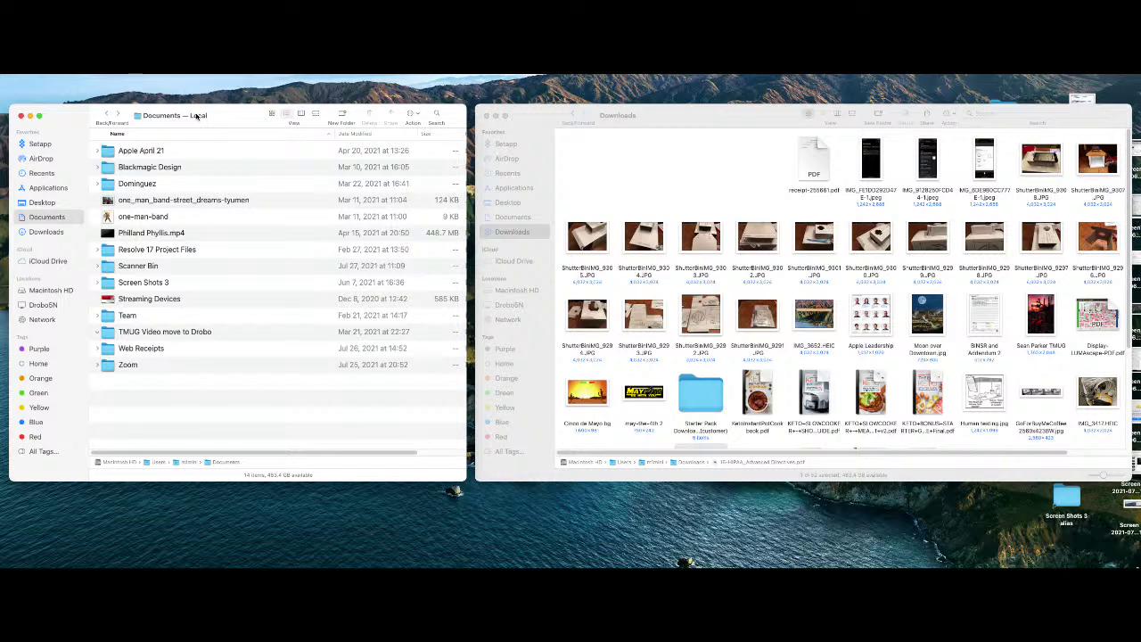
{"action": "left_click", "coordinate": [35, 261]}
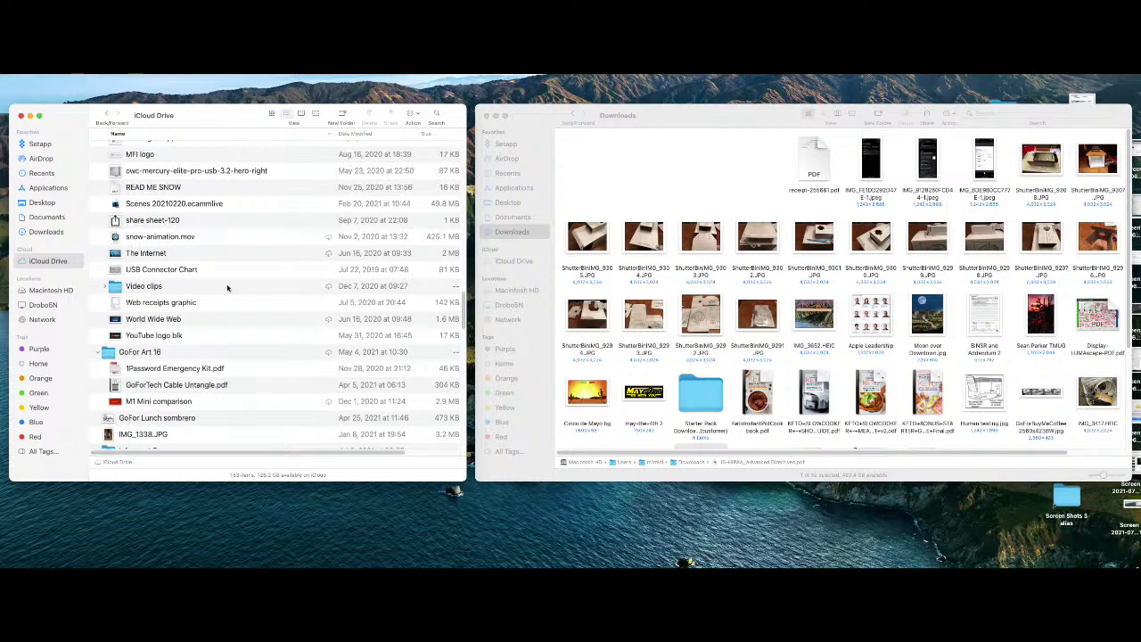
{"action": "left_click", "coordinate": [45, 217]}
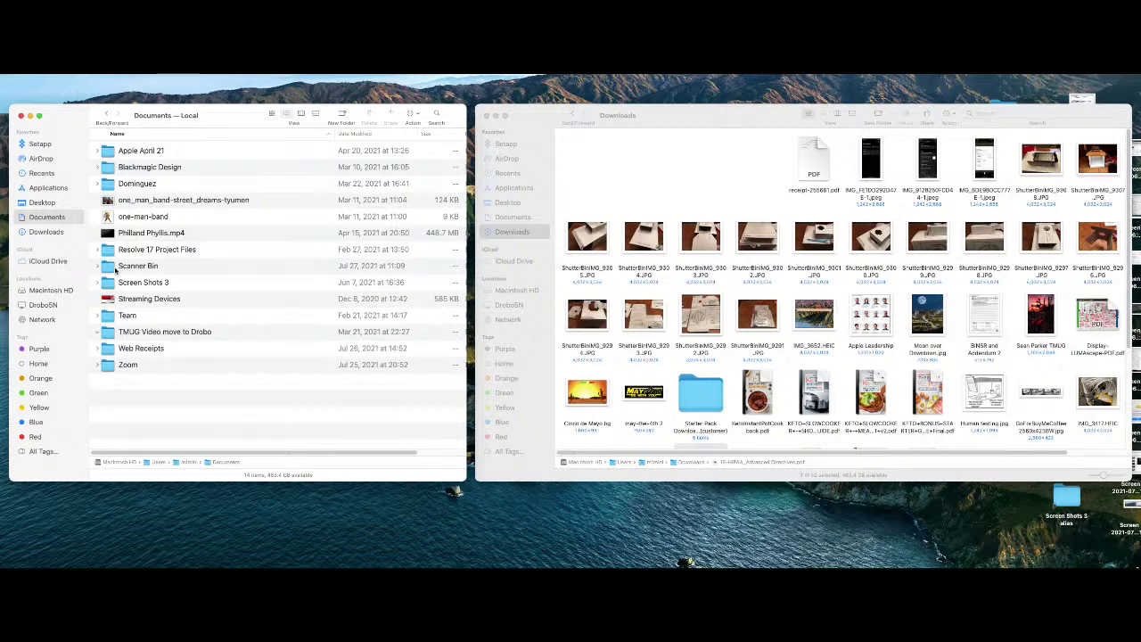
Step: Create a new folder named Delete in the local Documents folder
{"action": "left_click", "coordinate": [58, 81]}
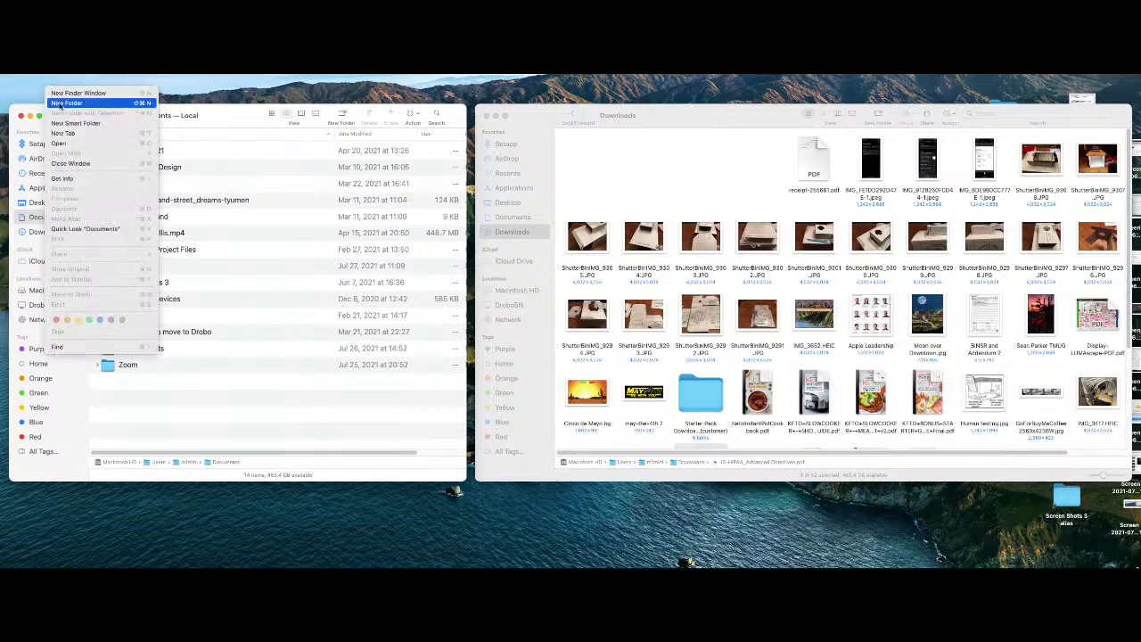
{"action": "left_click", "coordinate": [64, 103]}
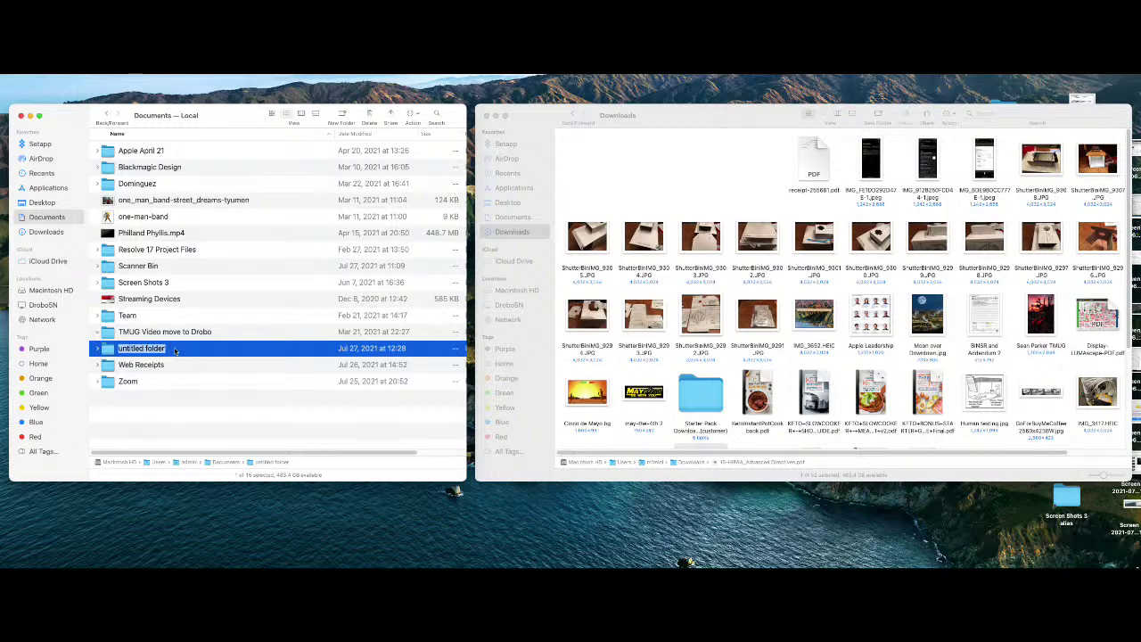
{"action": "type", "text": "Delete"}
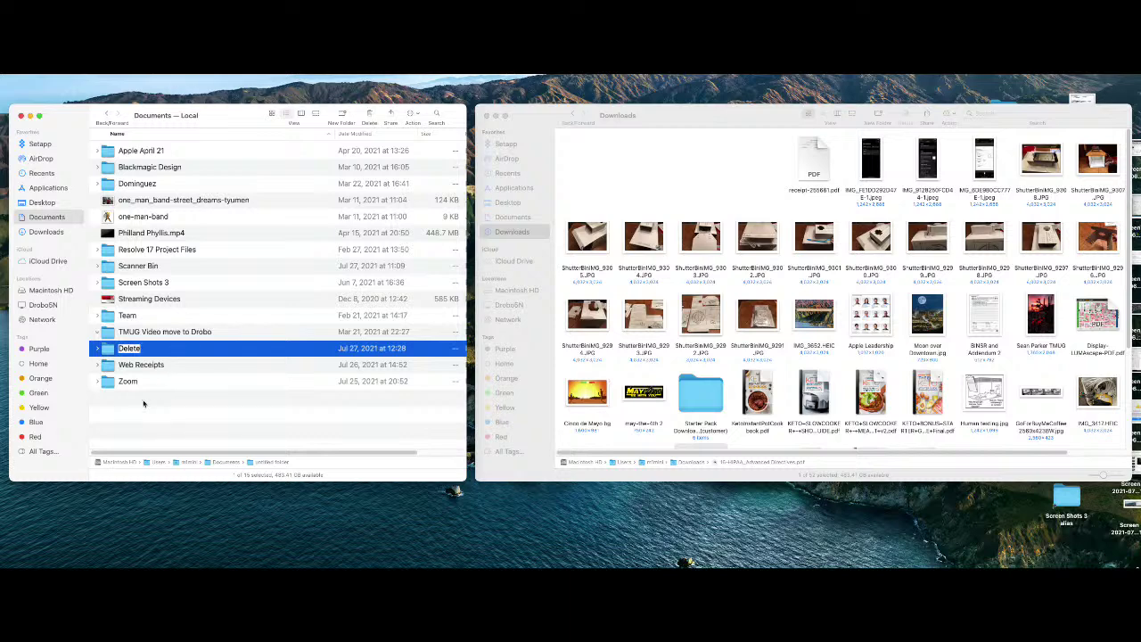
{"action": "key", "text": "Return"}
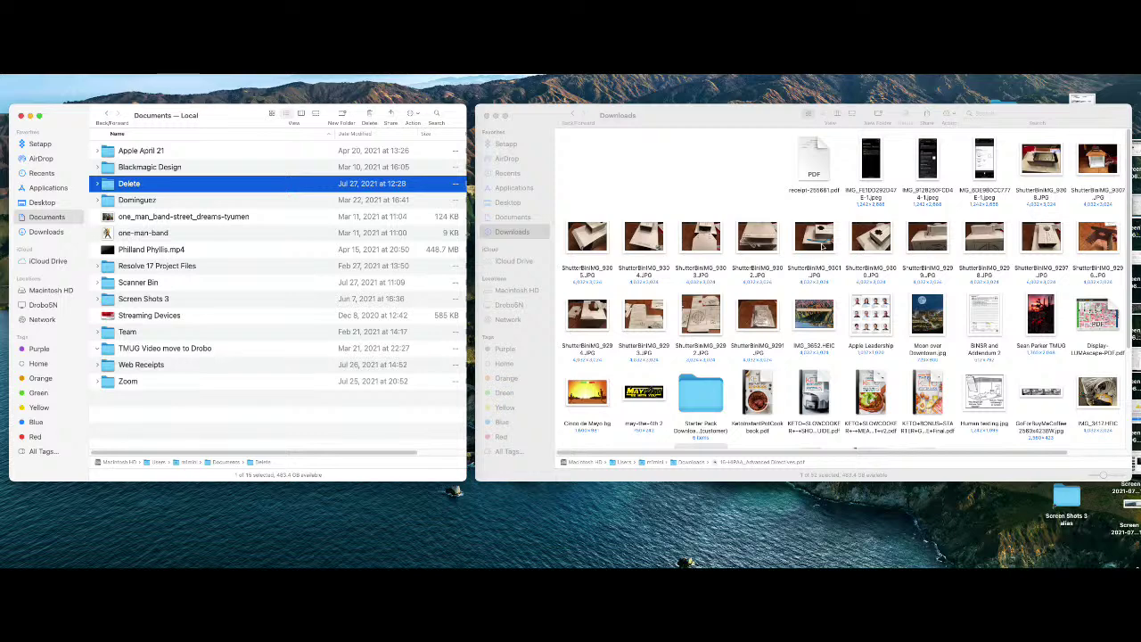
Step: Open the Scanner Bin folder and select the ShutterBinIMG_9308.JPG and ShutterBinIMG_9291.JPG images in Downloads
{"action": "double_click", "coordinate": [111, 283]}
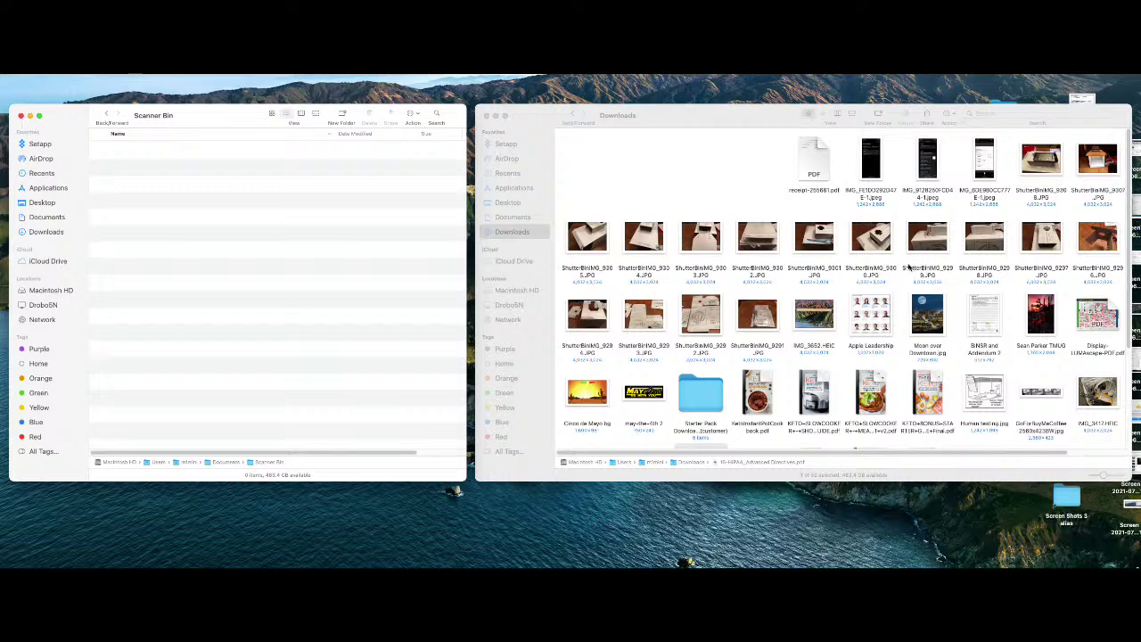
{"action": "left_click", "coordinate": [1039, 159]}
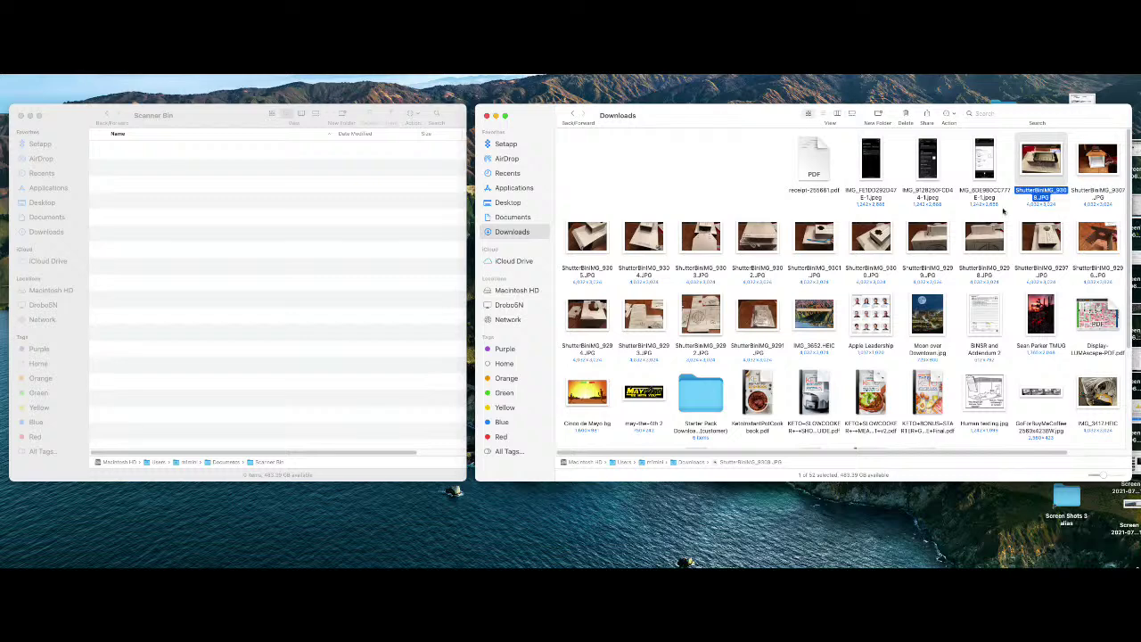
{"action": "left_click", "coordinate": [758, 317]}
{"action": "left_click", "coordinate": [753, 319]}
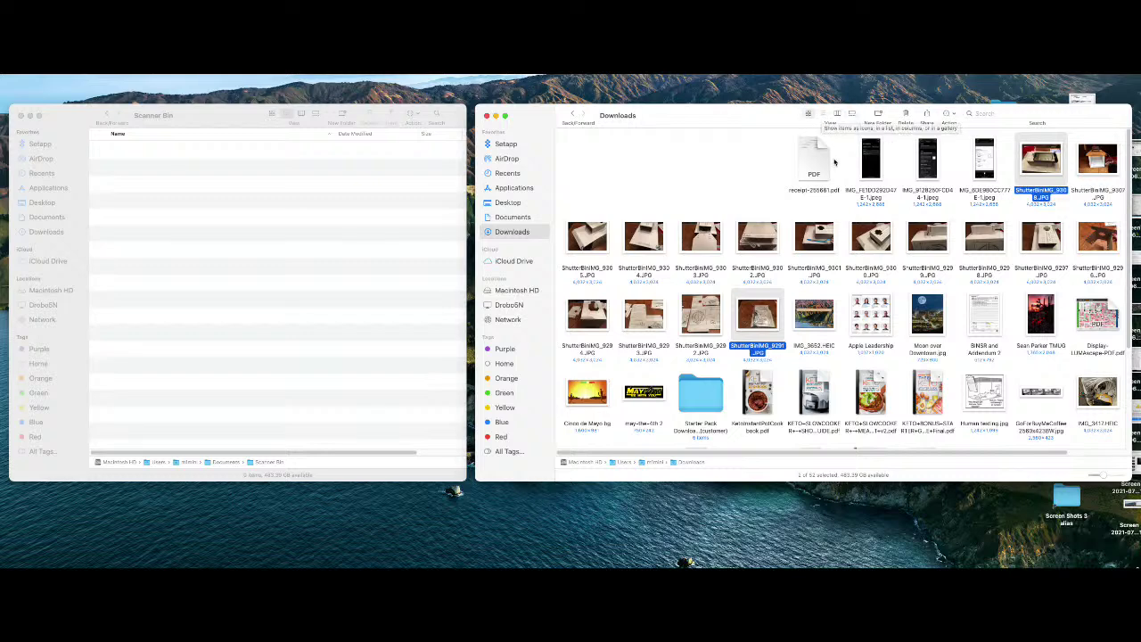
Step: Show Downloads as a list and move all images from ShutterBinIMG_9291.JPG through ShutterBinIMG_9308.JPG into the Scanner Bin folder
{"action": "left_click", "coordinate": [822, 113]}
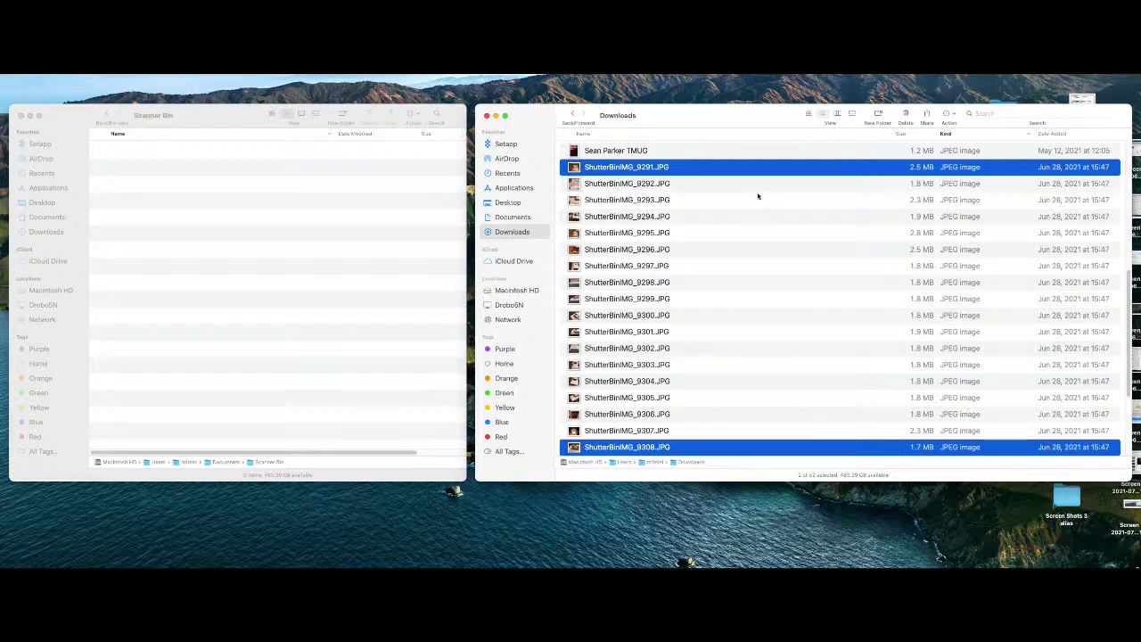
{"action": "left_click", "coordinate": [603, 151]}
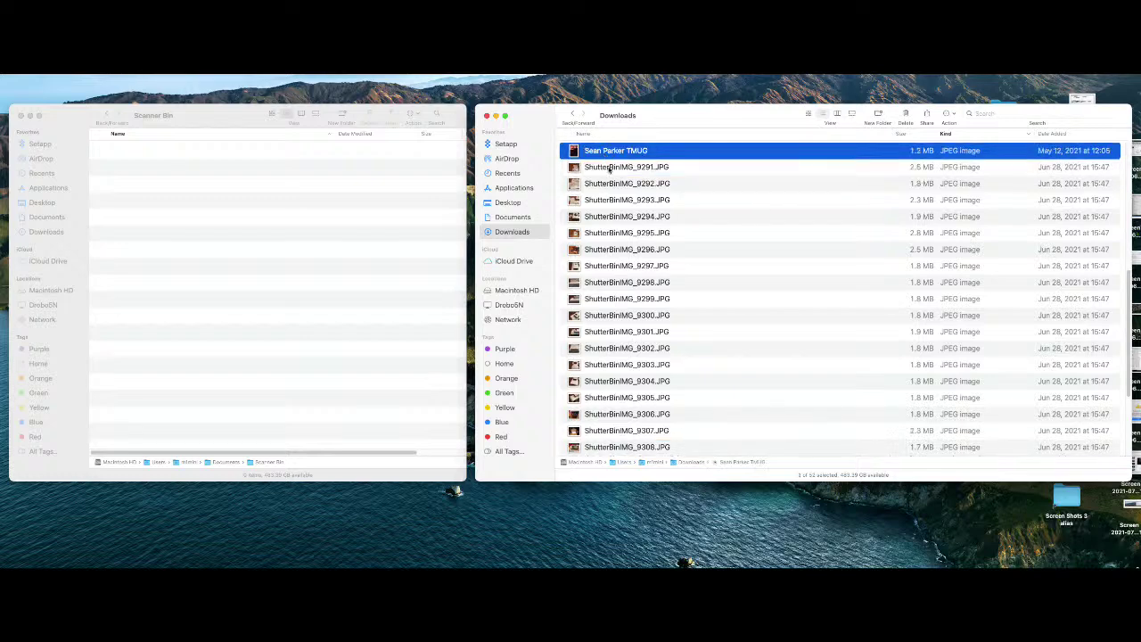
{"action": "left_click", "coordinate": [609, 168]}
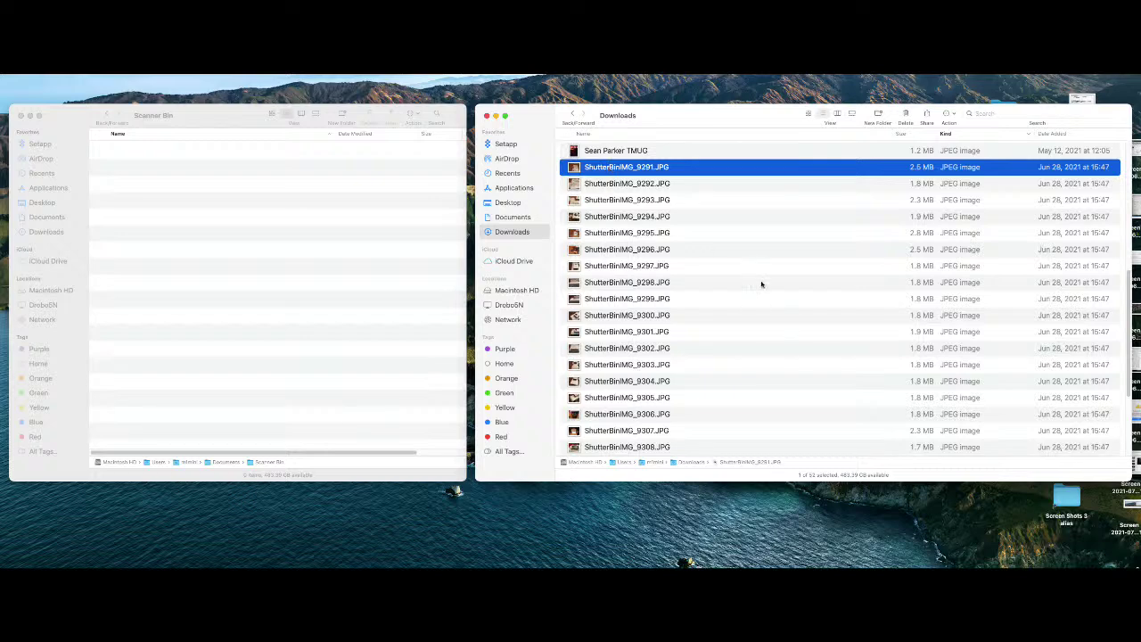
{"action": "scroll", "coordinate": [761, 283], "scroll_direction": "down", "scroll_amount": 5}
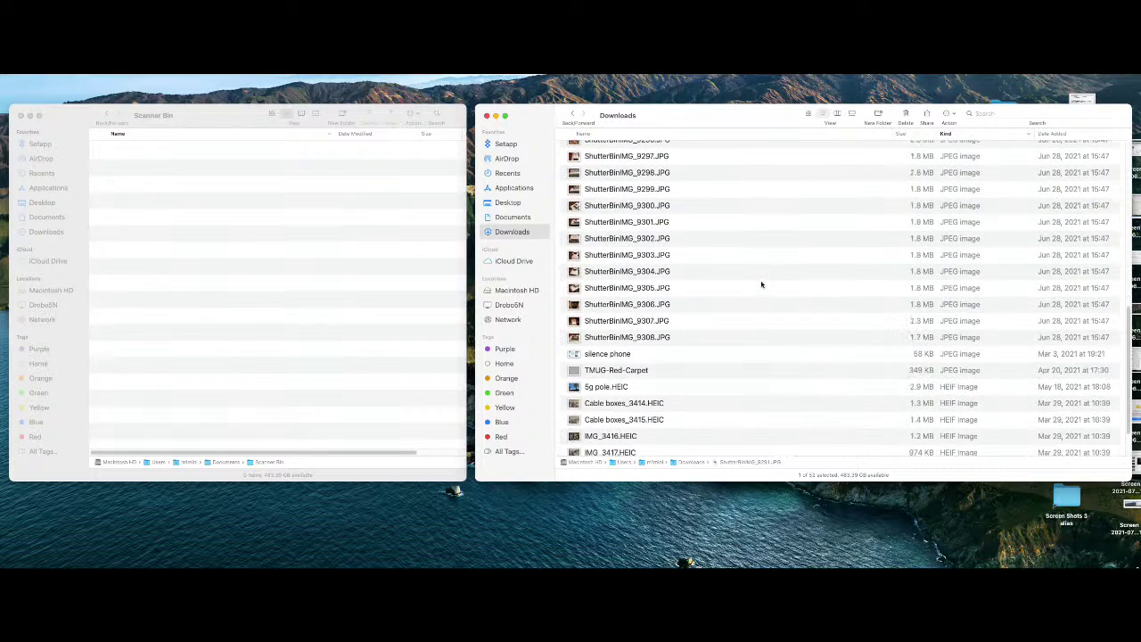
{"action": "left_click", "coordinate": [603, 338], "text": "shift"}
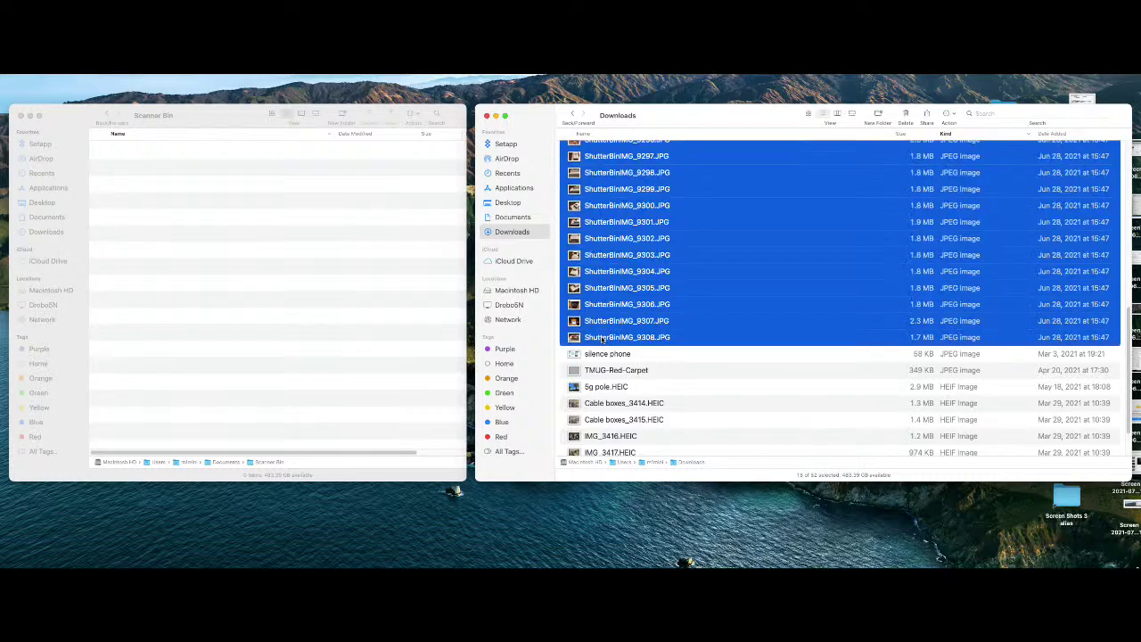
{"action": "left_click_drag", "start_coordinate": [602, 338], "coordinate": [392, 311]}
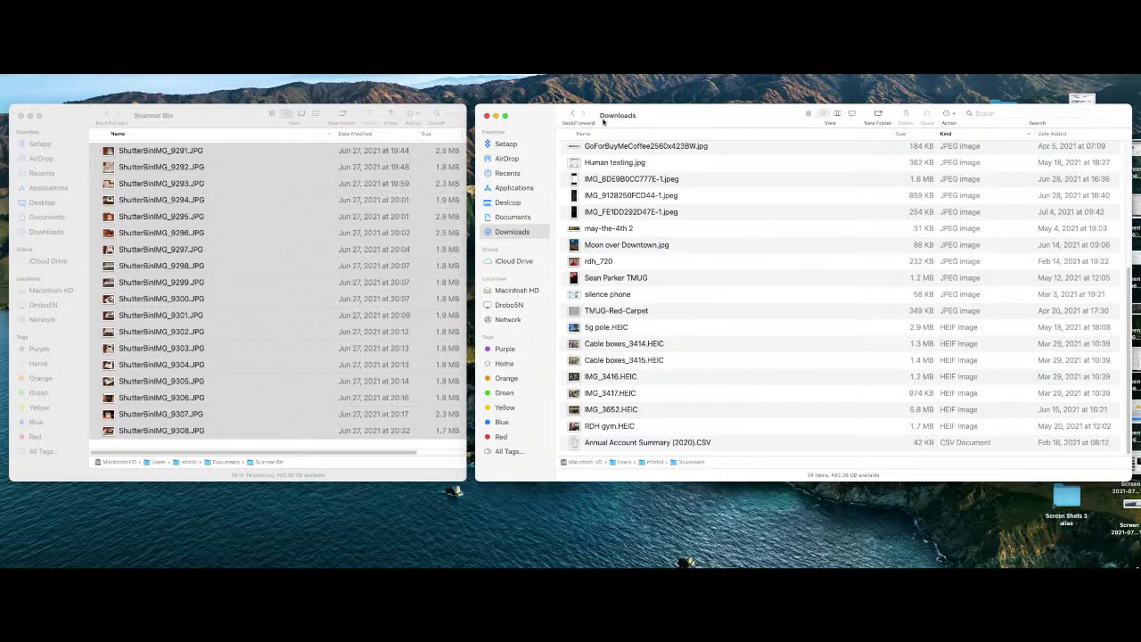
Step: Select the Cinco de Mayo bg image in Downloads and look over the actions available for it
{"action": "scroll", "coordinate": [763, 300], "scroll_direction": "up", "scroll_amount": 5}
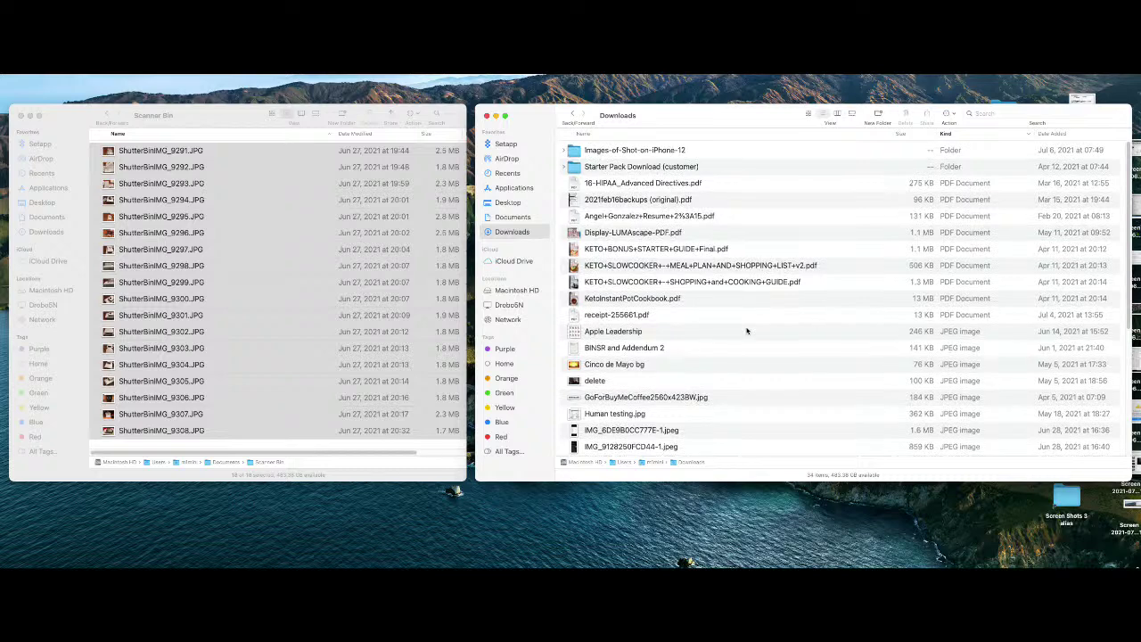
{"action": "left_click", "coordinate": [658, 365]}
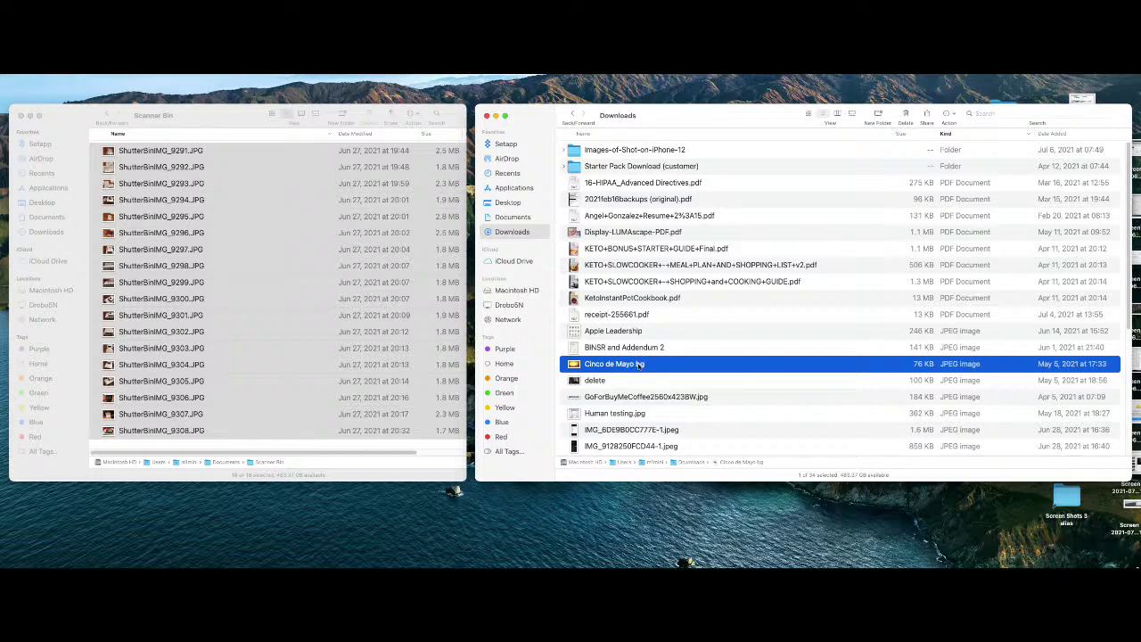
{"action": "right_click", "coordinate": [643, 365]}
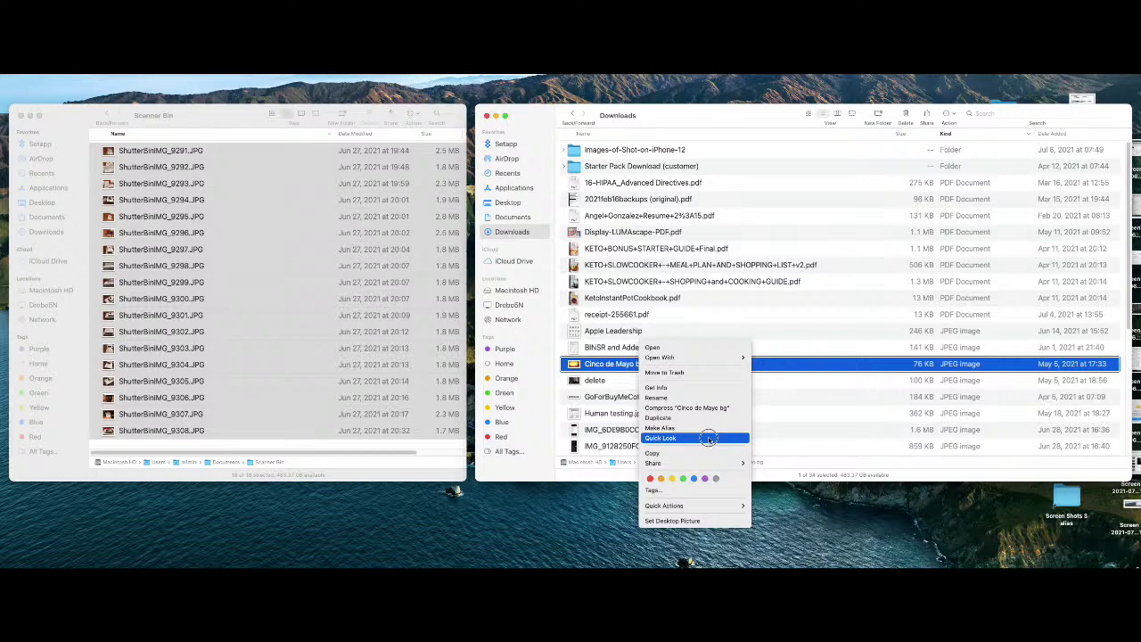
{"action": "left_click", "coordinate": [805, 402]}
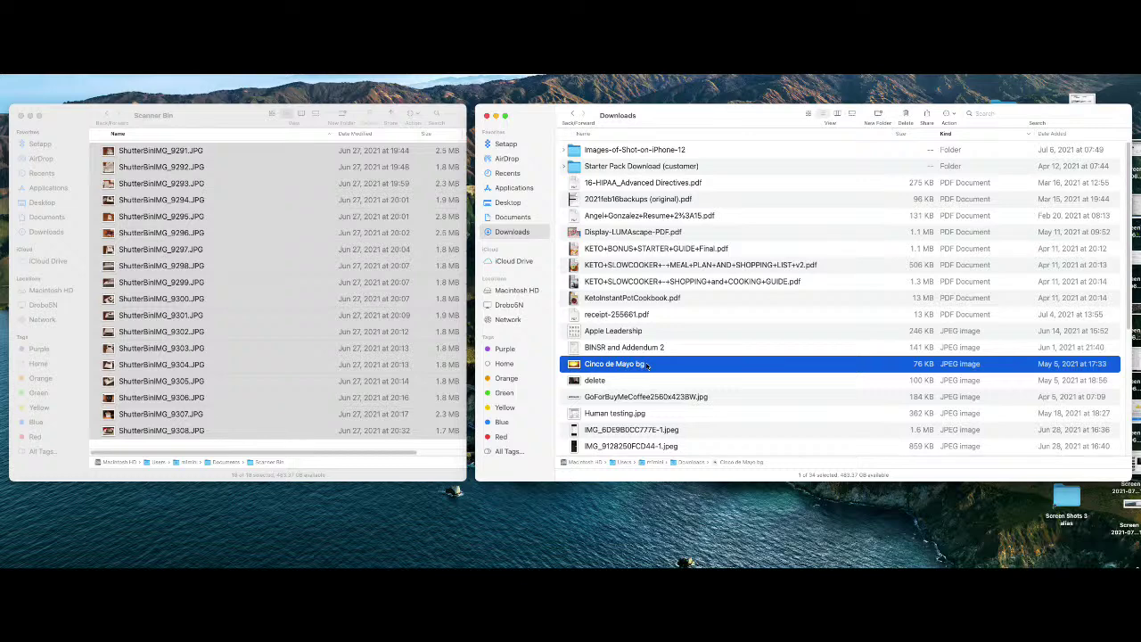
Step: Preview the Downloads images in Quick Look one after another, from Cinco de Mayo bg through IMG_6DE9B0CC777E-1.jpeg, and close the preview
{"action": "key", "text": "space"}
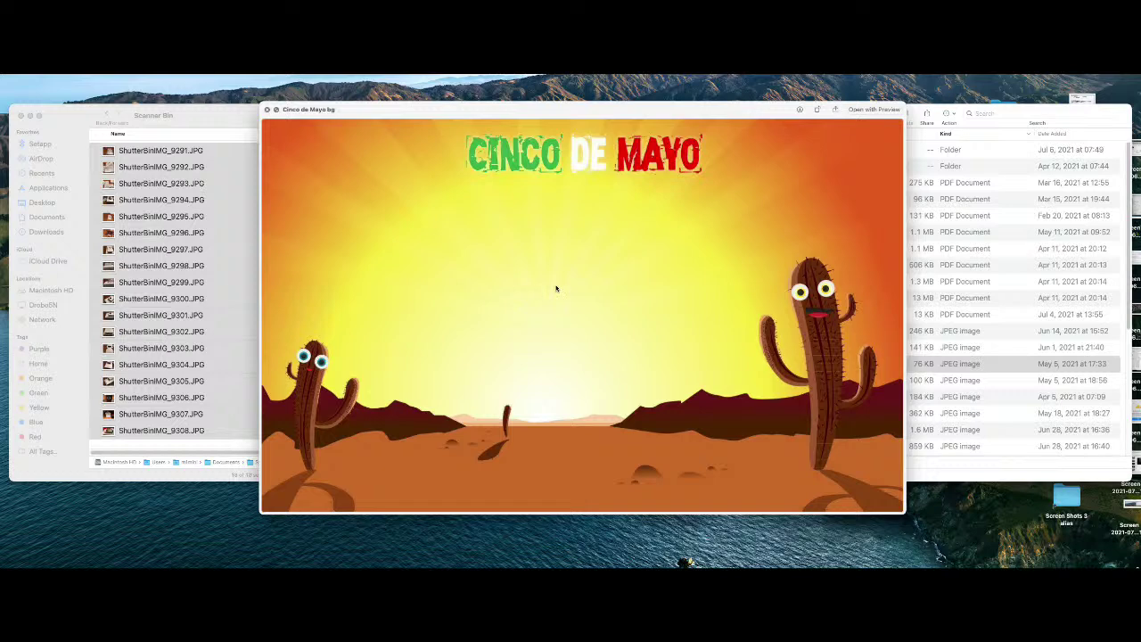
{"action": "key", "text": "Down"}
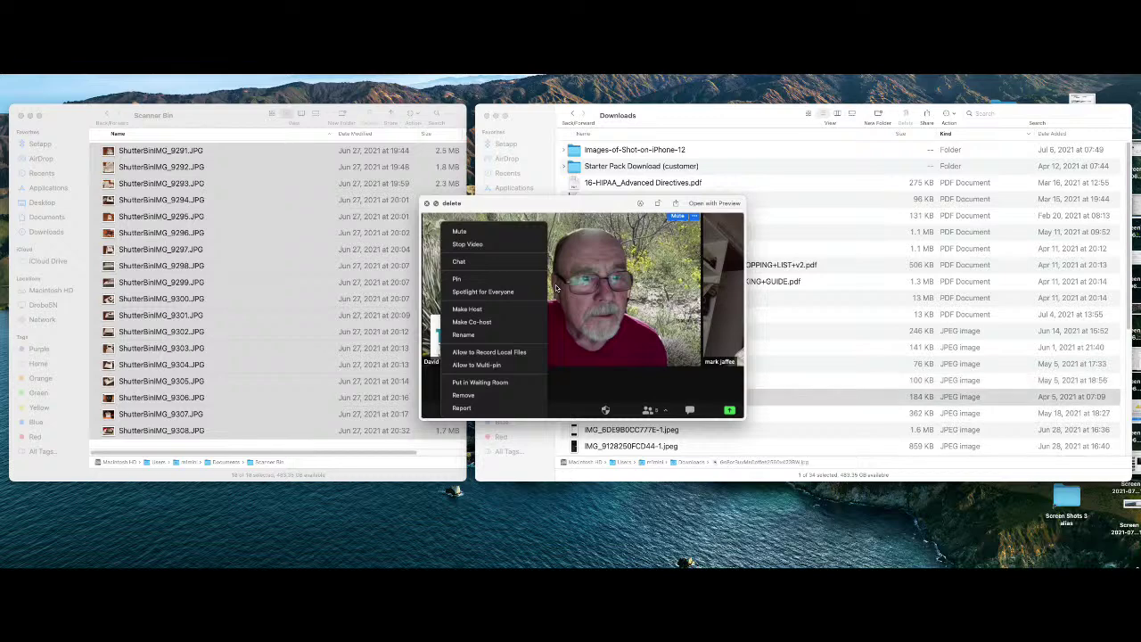
{"action": "key", "text": "Down"}
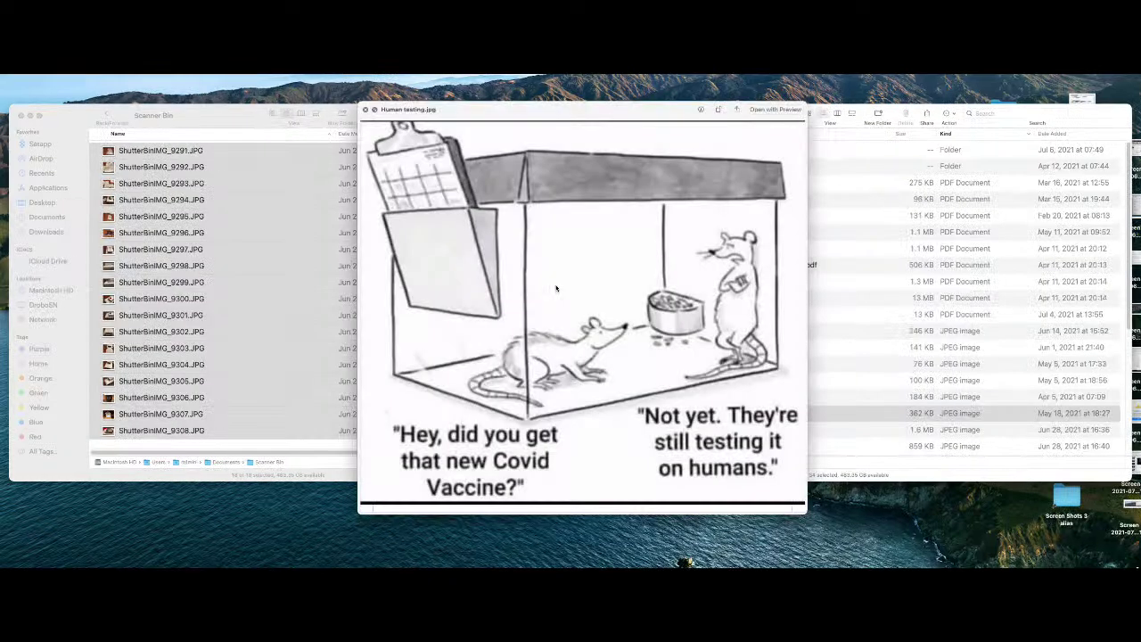
{"action": "key", "text": "Down"}
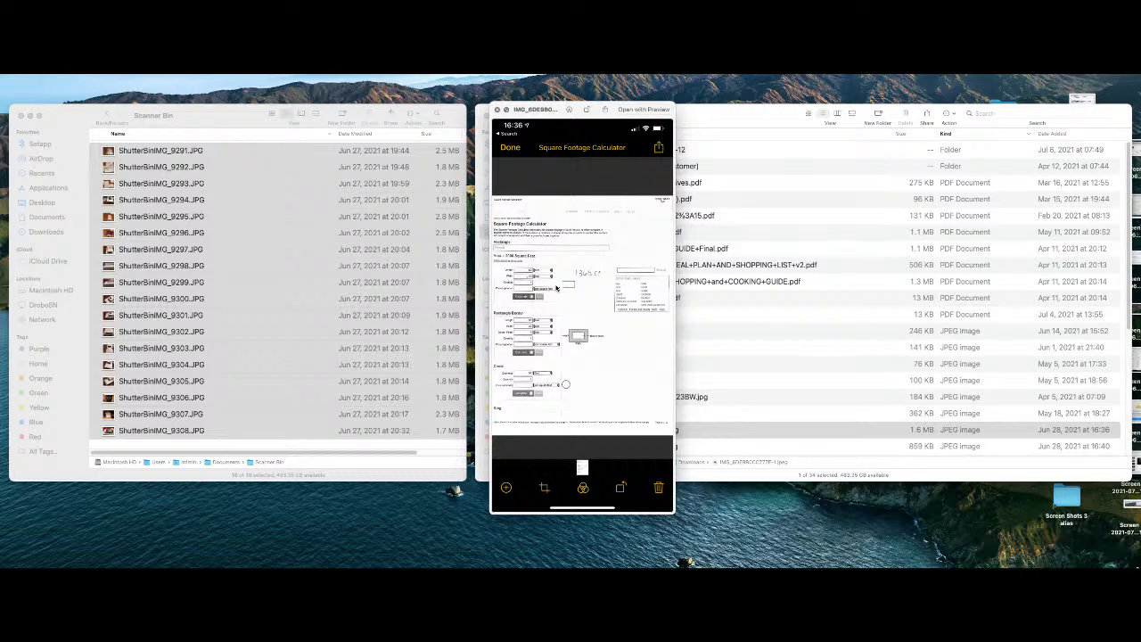
{"action": "key", "text": "space"}
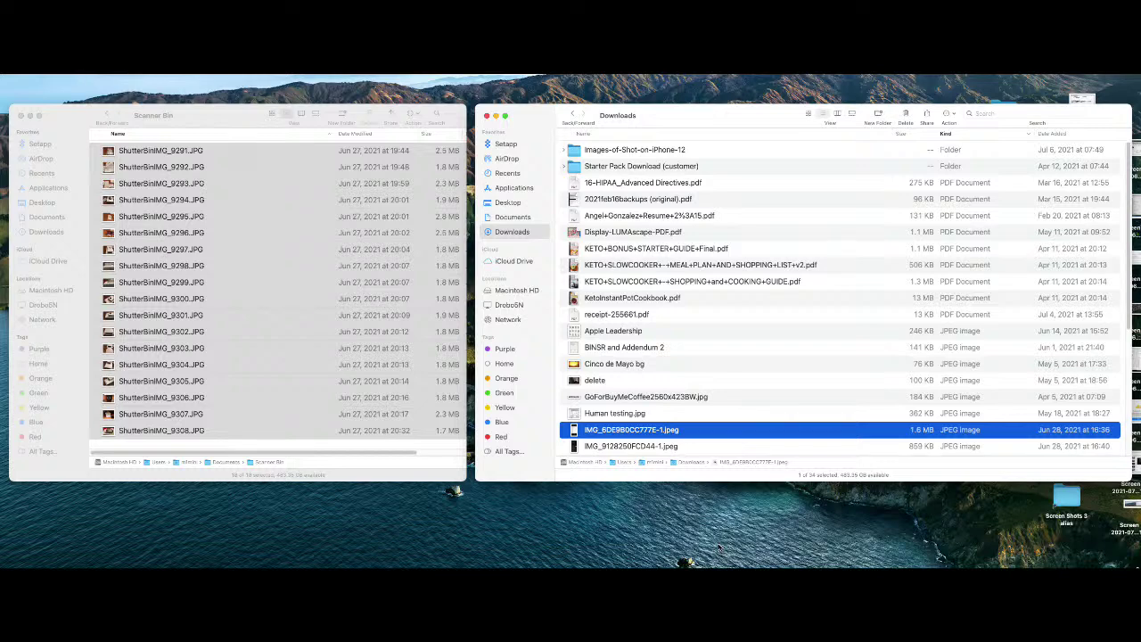
{"action": "left_click", "coordinate": [719, 547]}
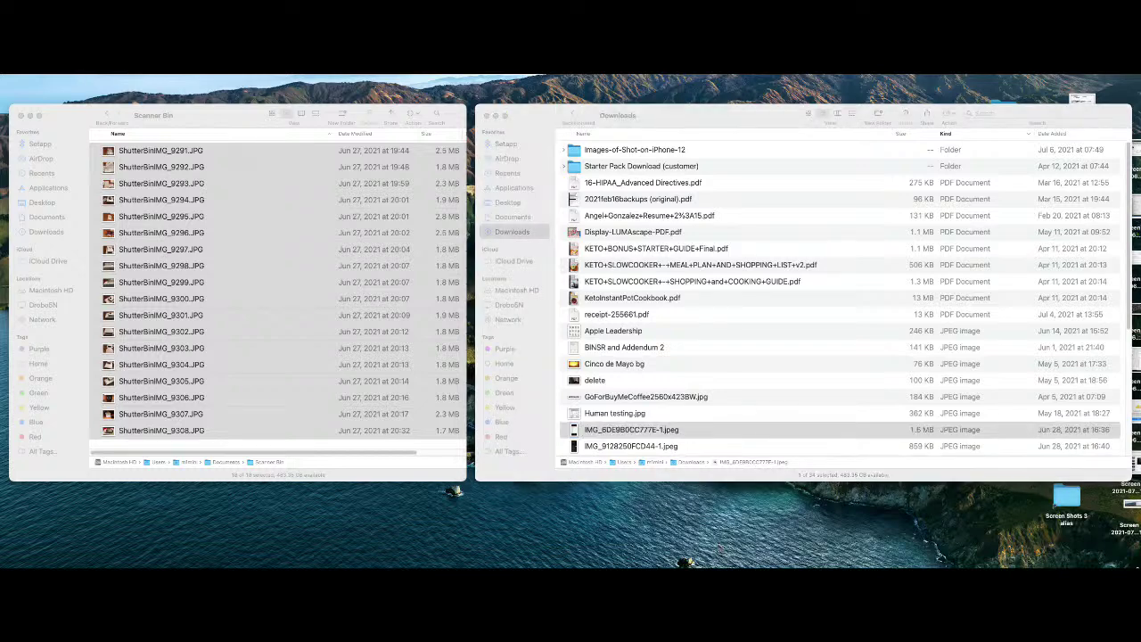